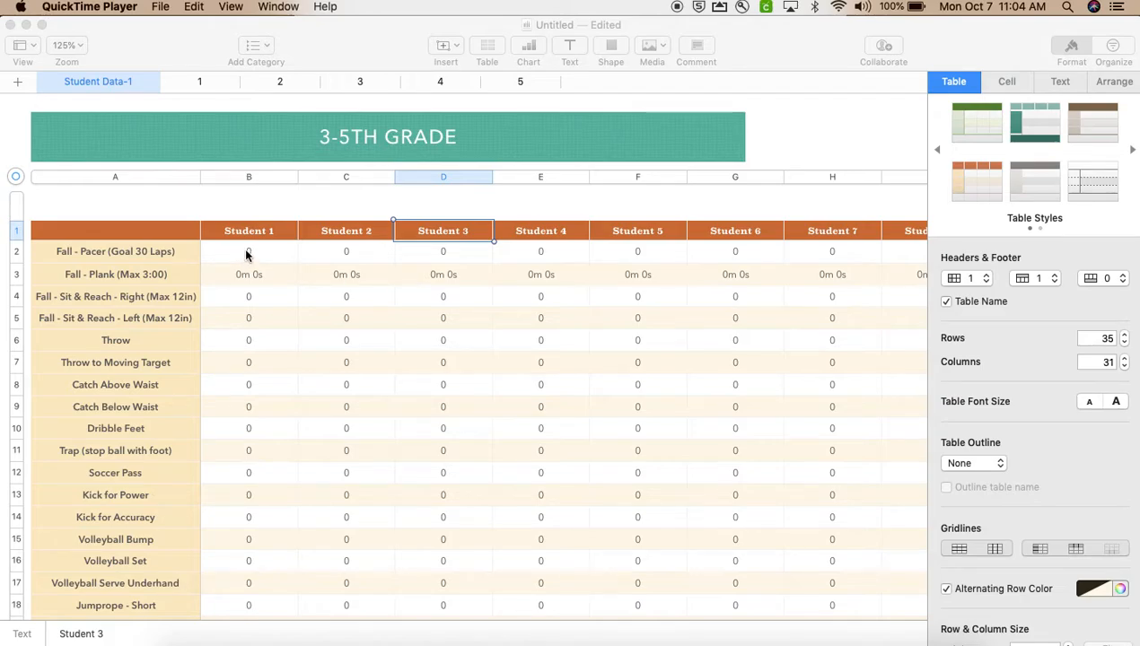
Delete the report sheets 5, 4, 3 and 2, keeping only Student Data-1 and sheet 1
click(248, 336)
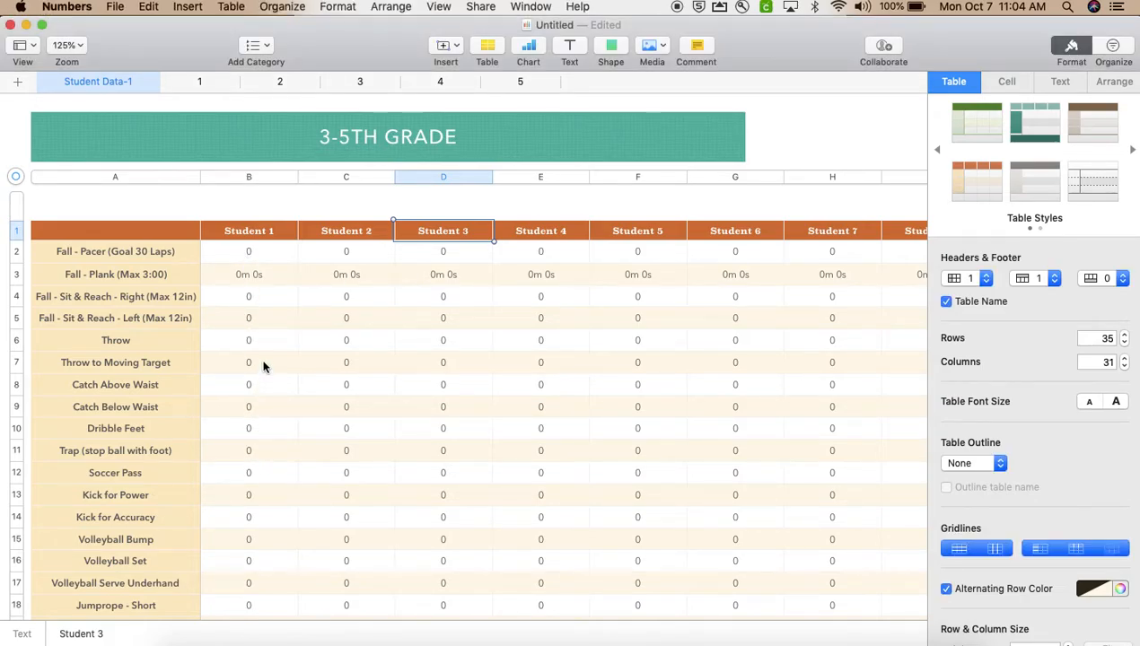
click(199, 82)
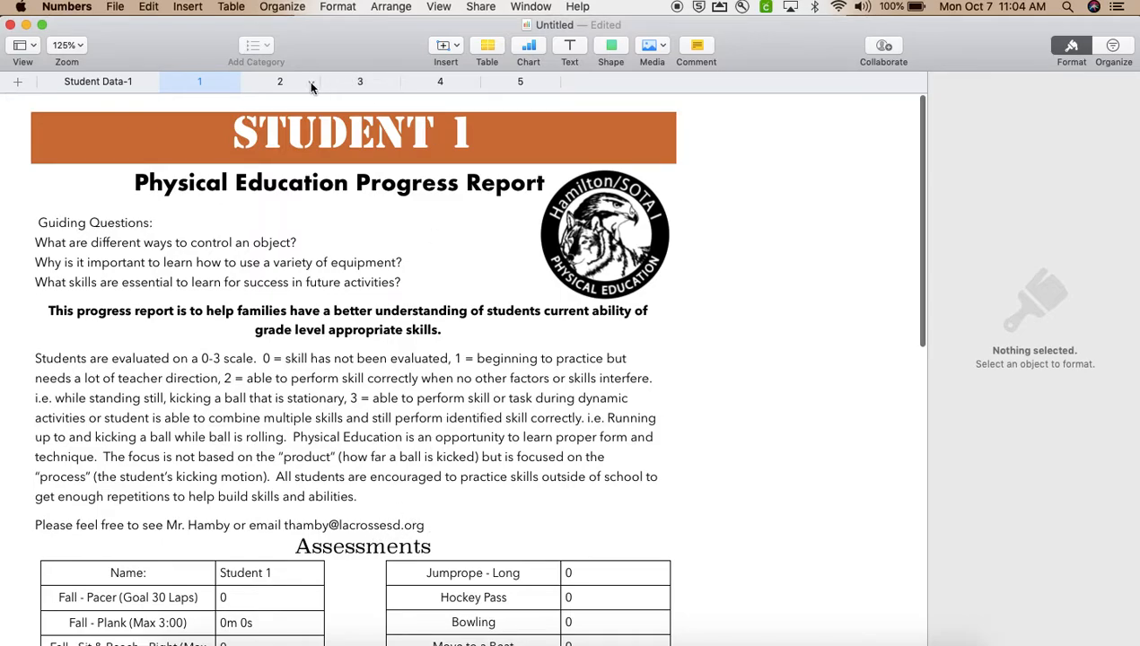
click(551, 86)
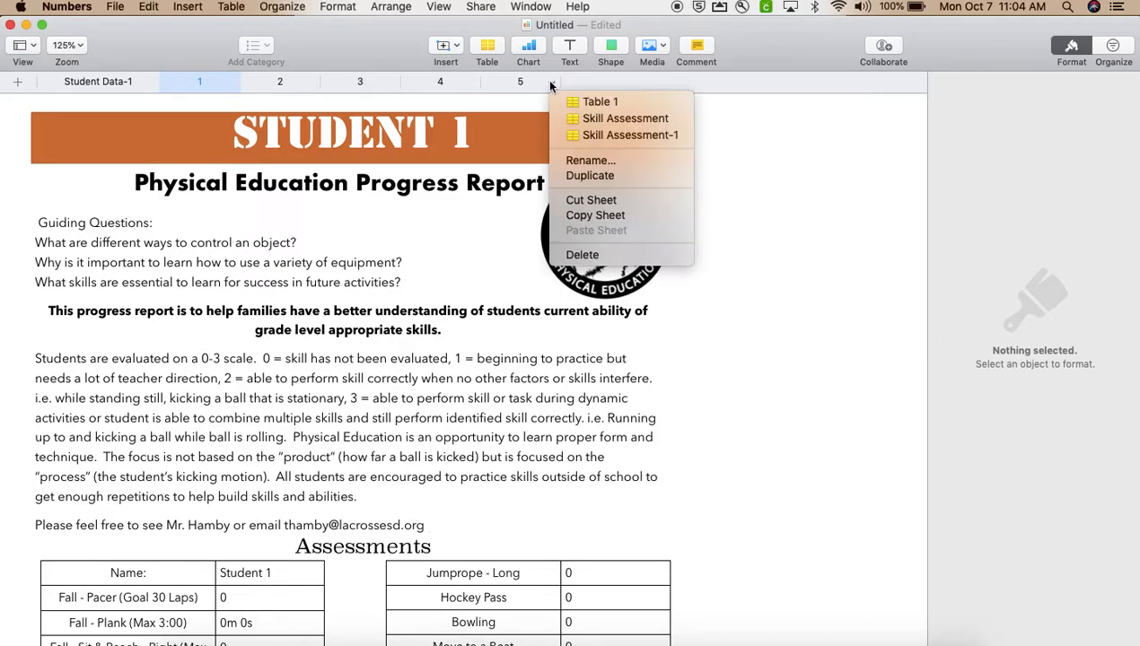
click(585, 254)
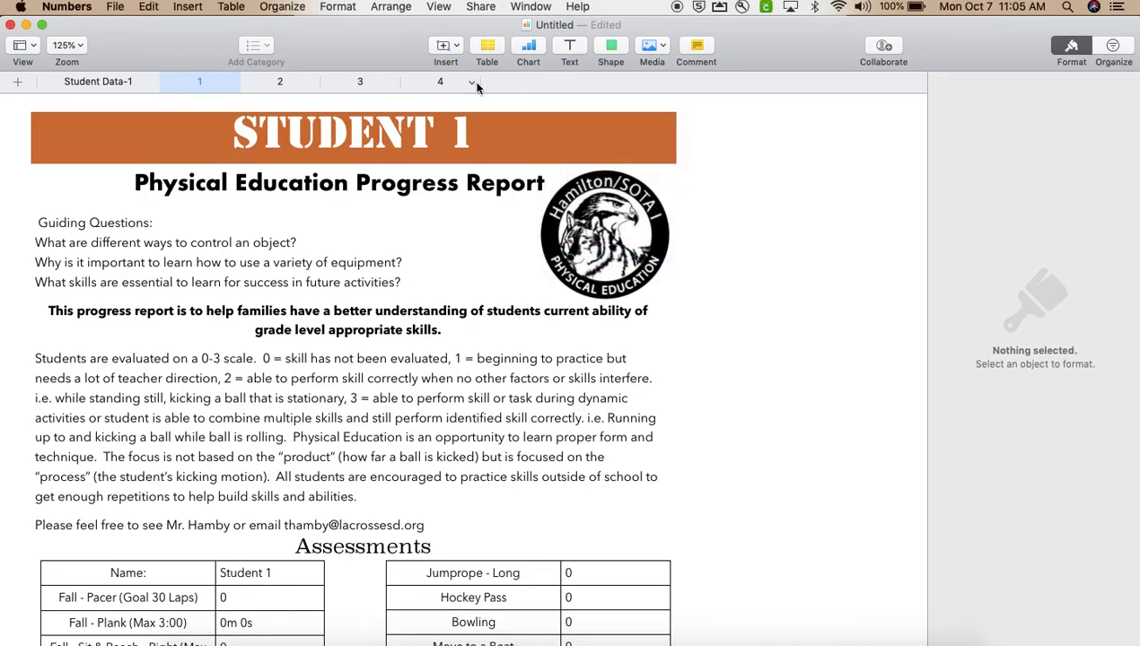
click(470, 81)
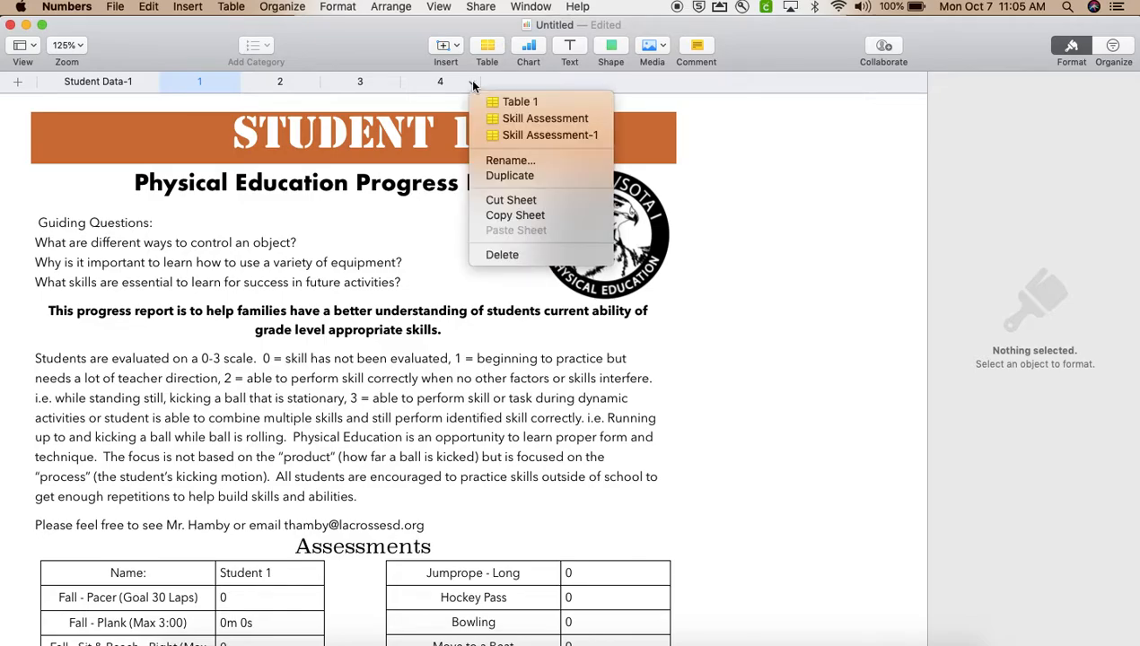
click(504, 255)
click(387, 84)
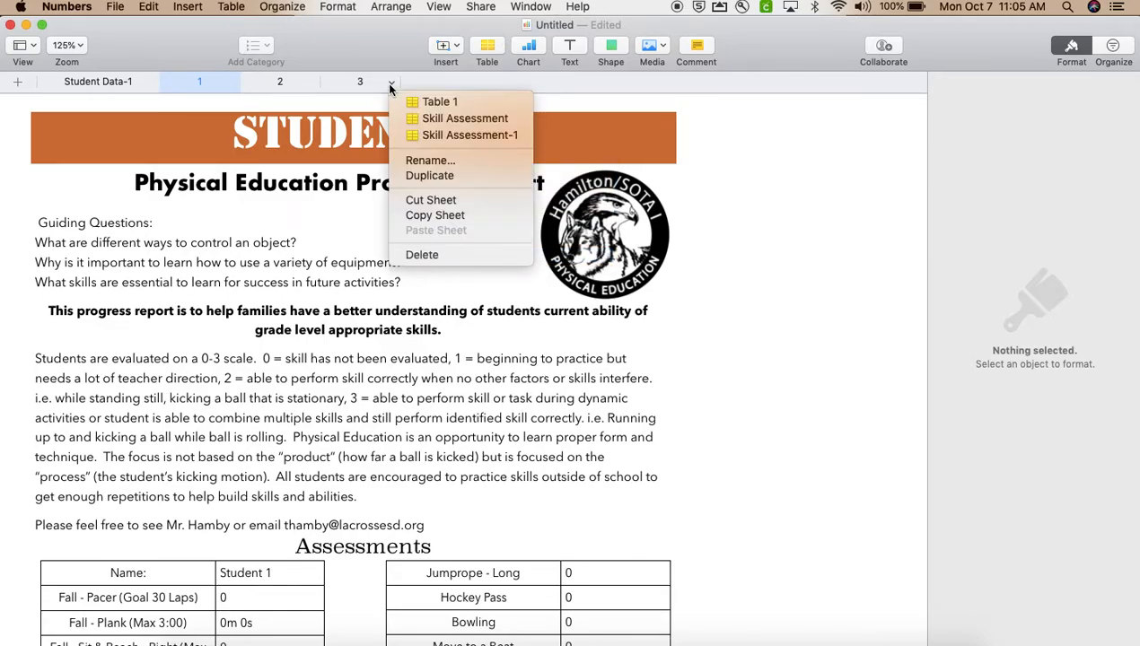
click(414, 255)
click(312, 82)
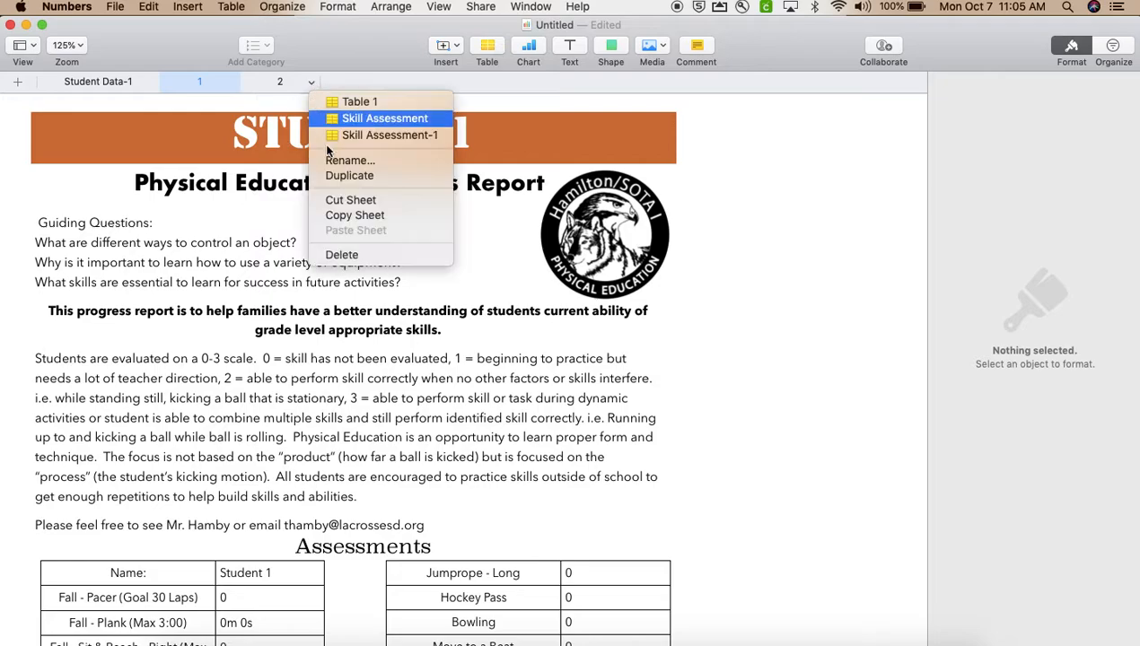
click(338, 254)
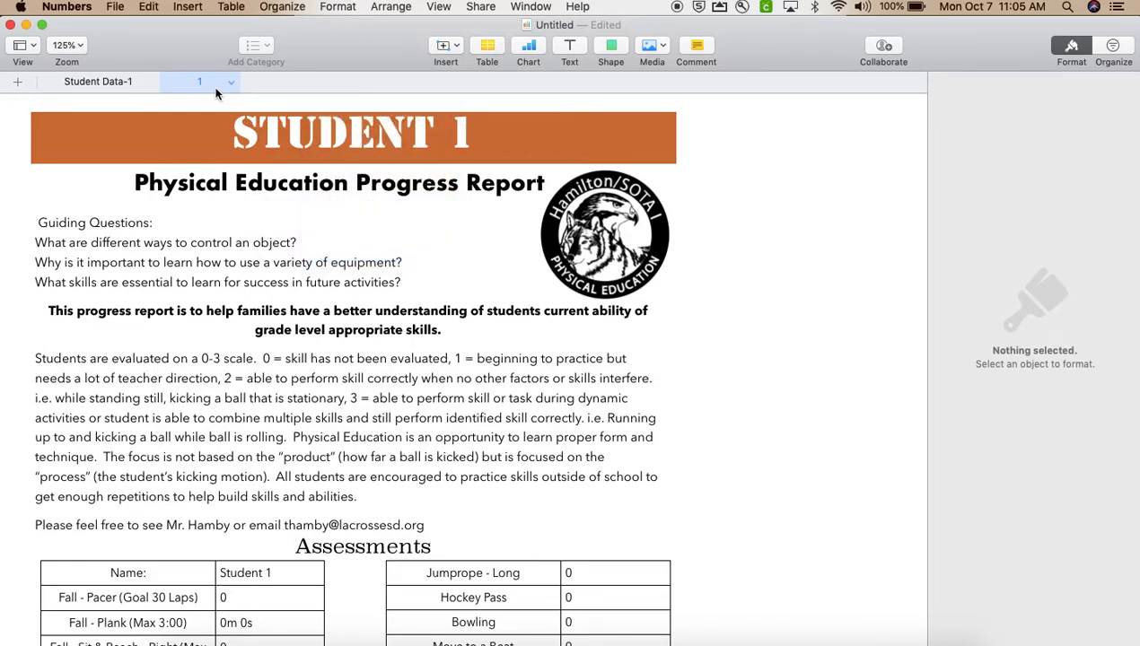
Examine the Student 1 column header on the Student Data-1 sheet and compare it with the report on sheet 1
click(121, 80)
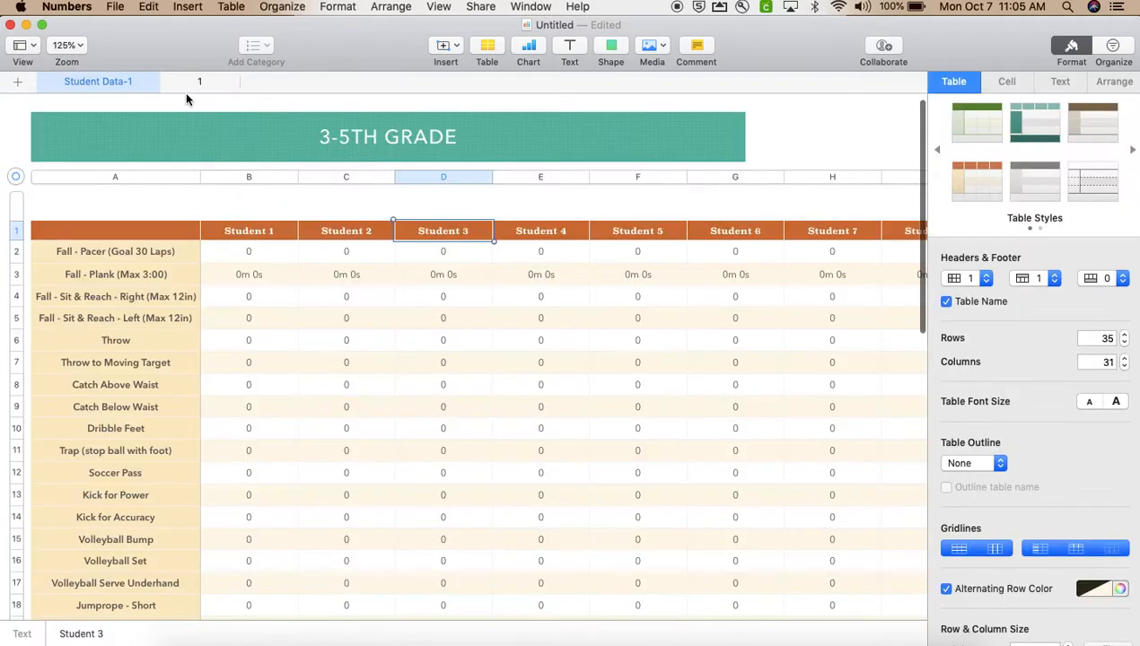
click(246, 236)
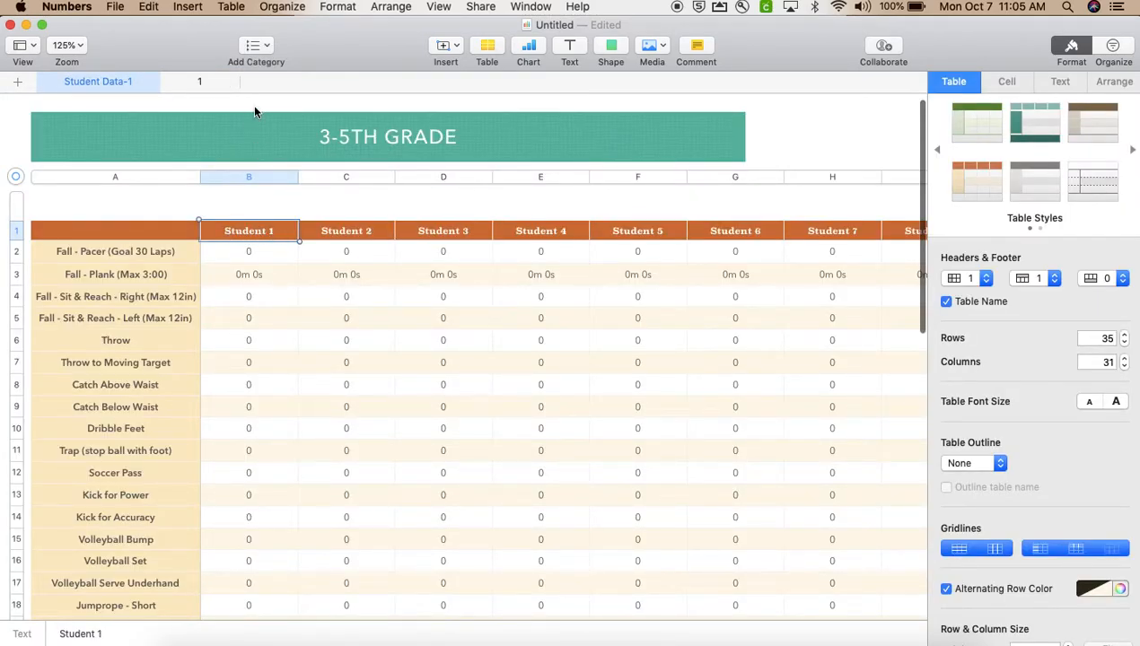
click(202, 82)
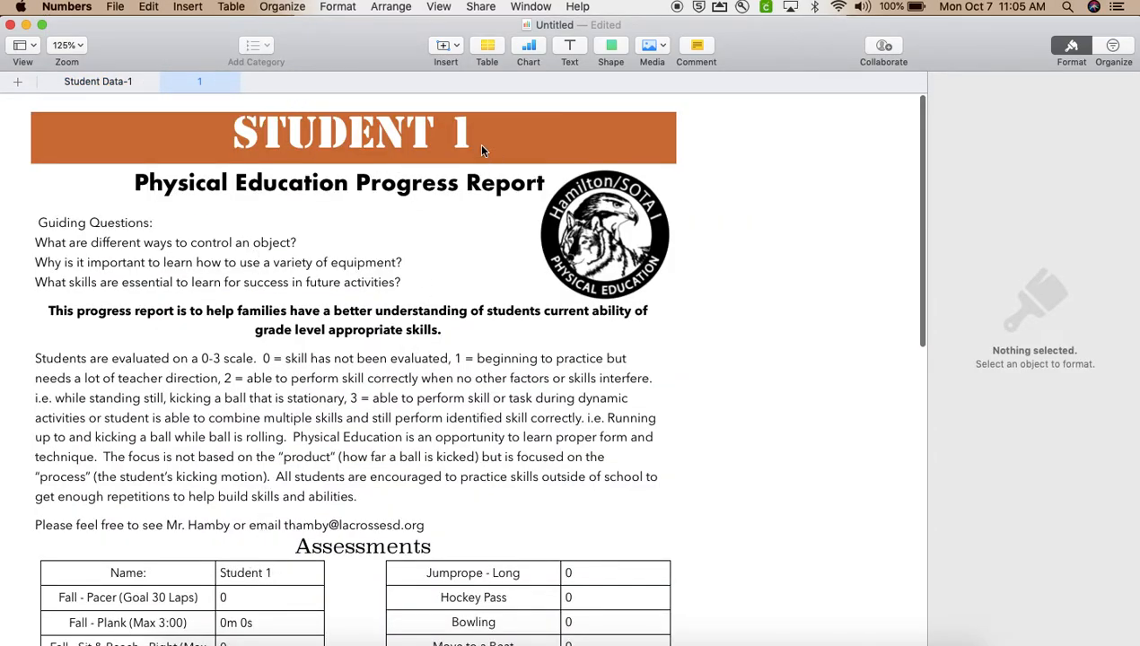
Delete the Guiding Questions heading and its three questions from the progress report's description text
click(290, 287)
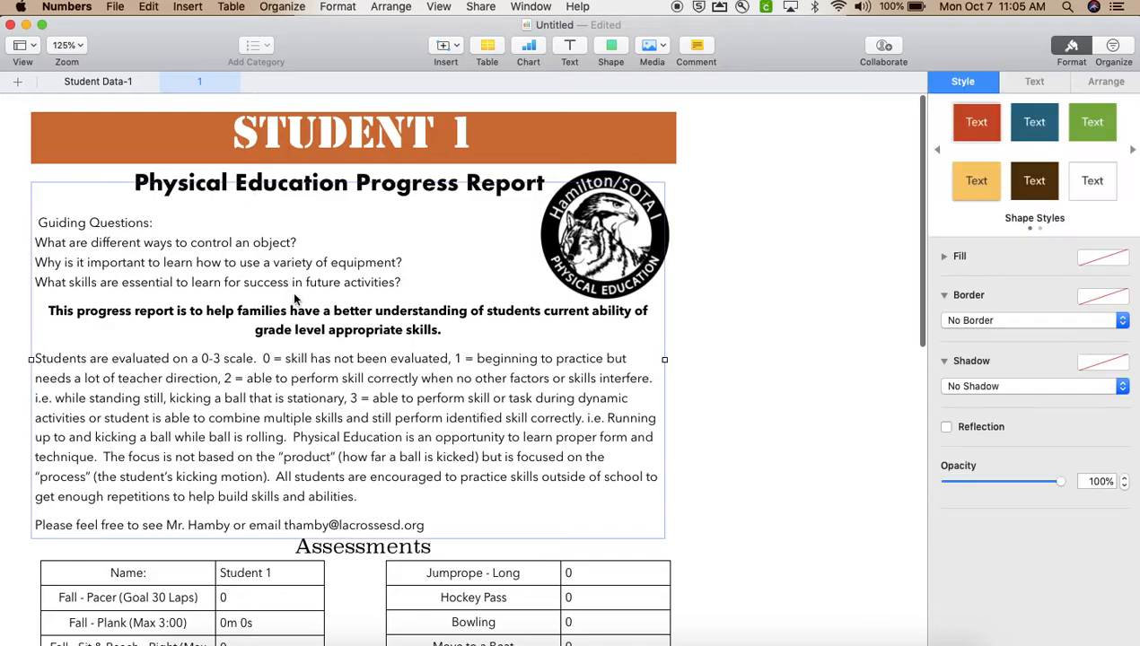
double_click(71, 223)
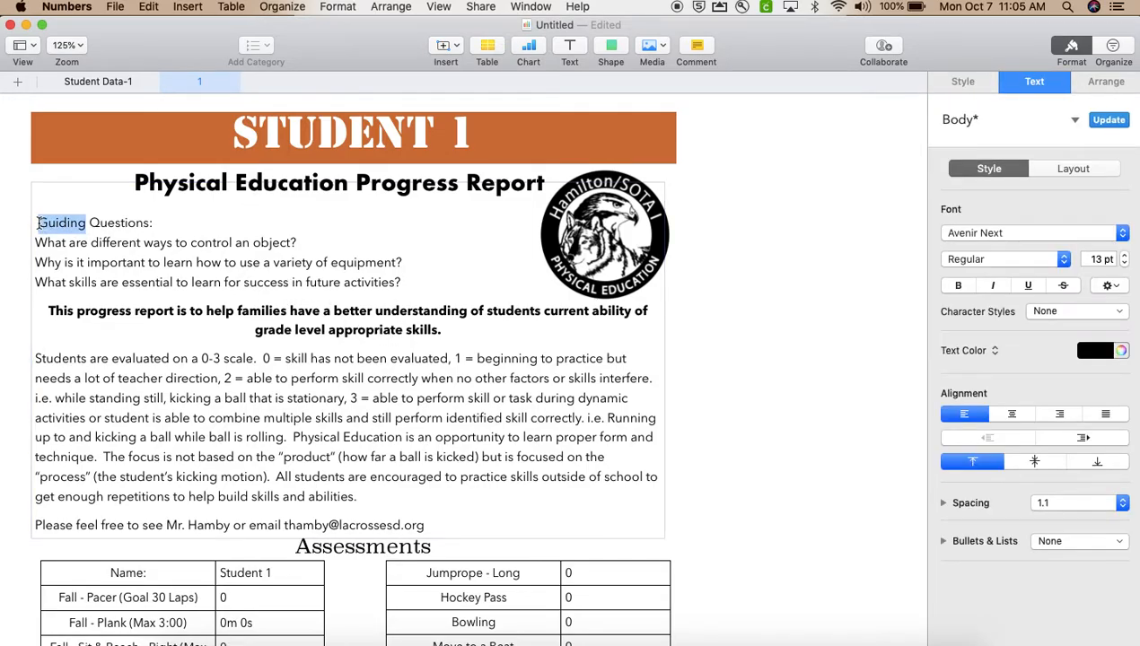
drag(38, 223, 483, 282)
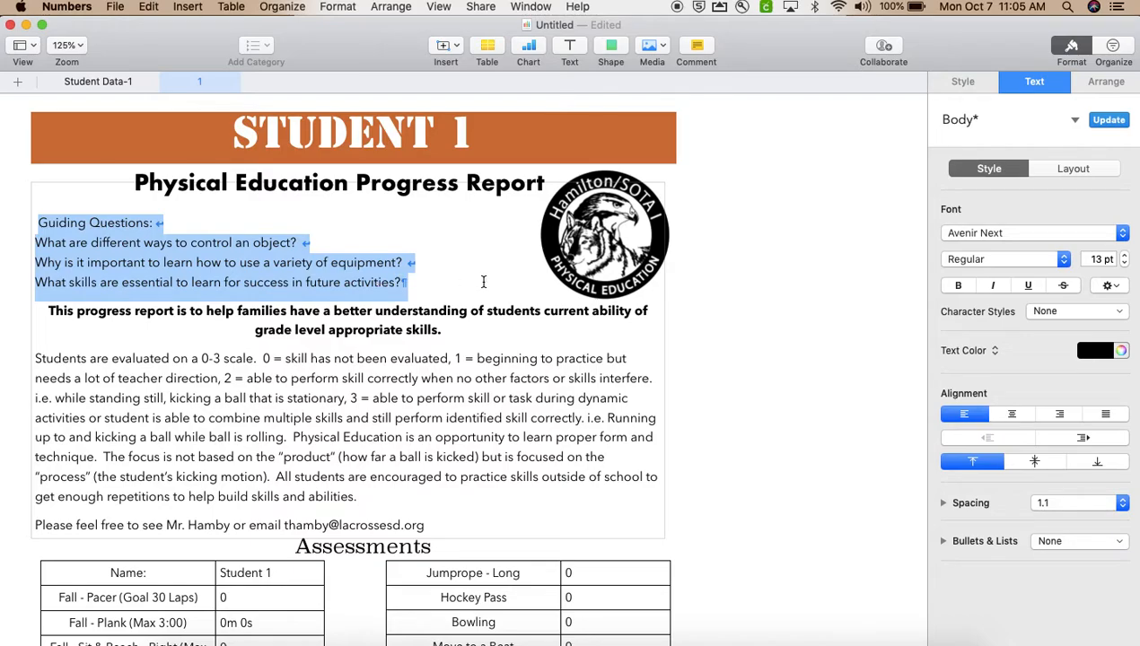
key(BackSpace)
Delete the teacher contact line and its empty paragraph at the end of the description text
drag(392, 242, 392, 319)
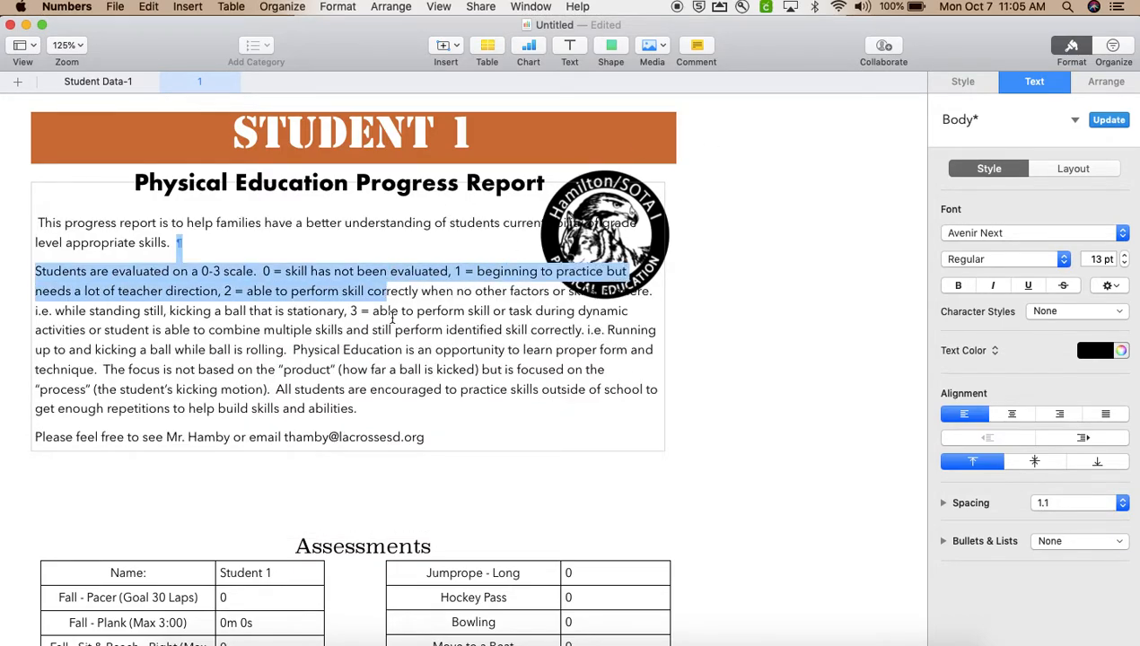
drag(429, 437, 31, 434)
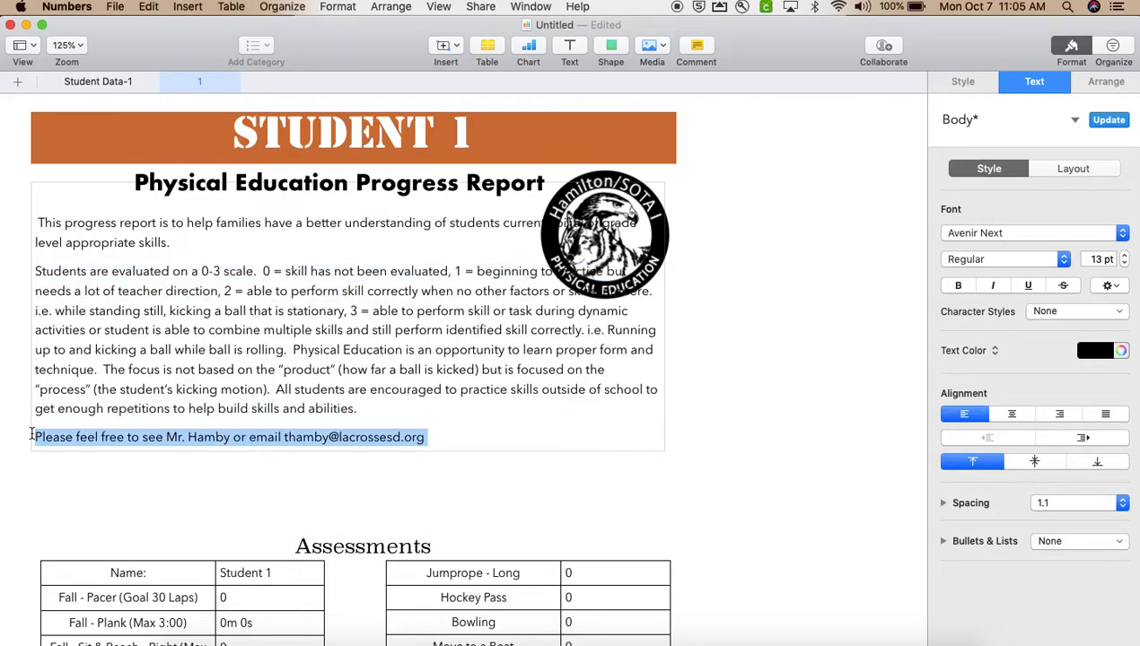
key(BackSpace)
key(BackSpace)
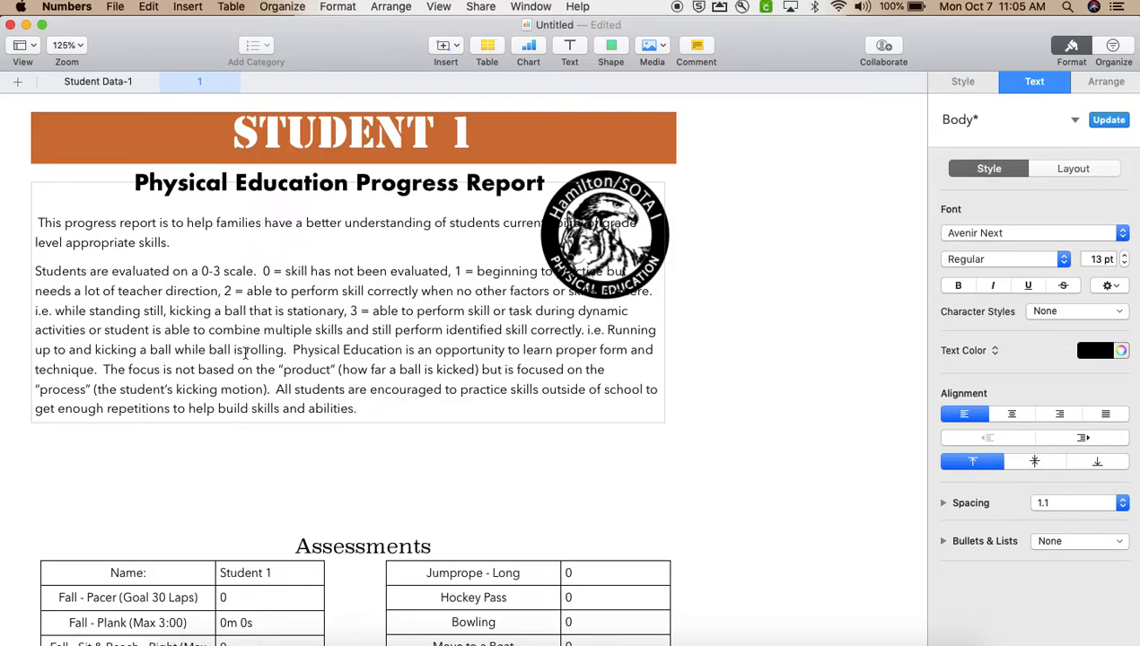
click(266, 478)
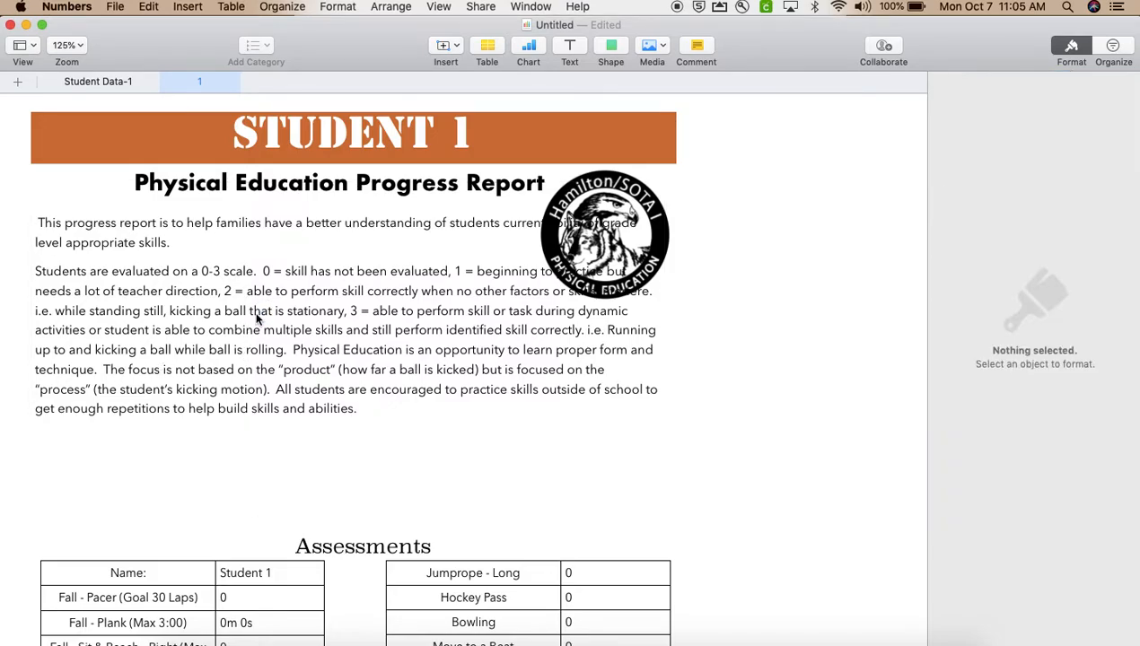
Move the description text box slightly lower beneath the report title and delete the round school logo
drag(256, 320, 257, 356)
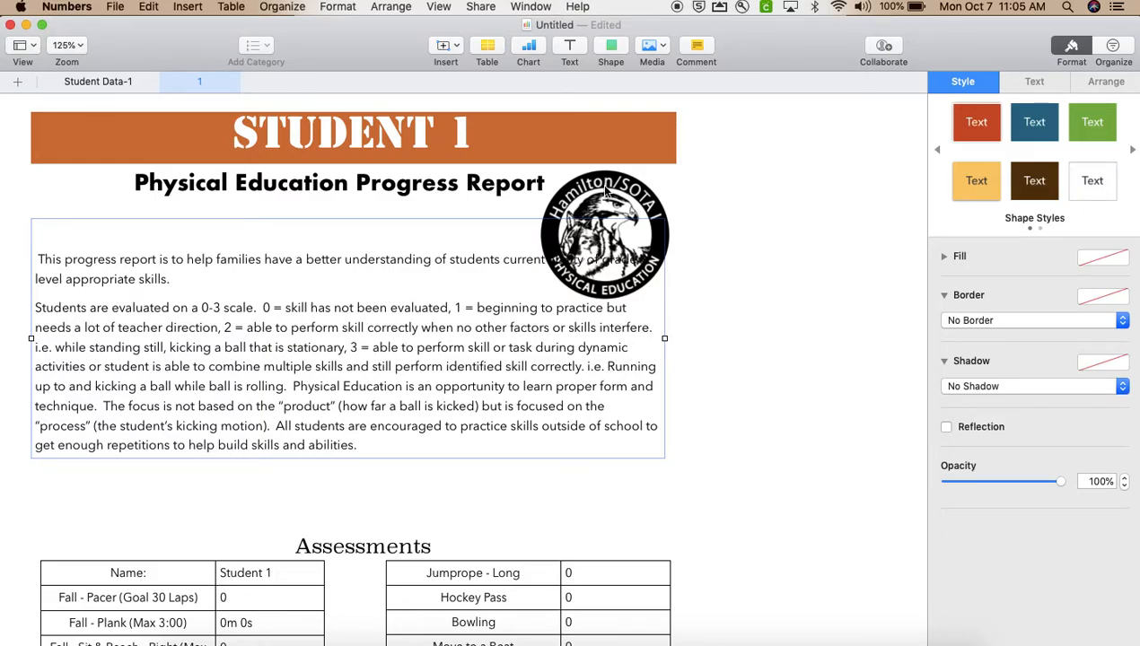
click(607, 191)
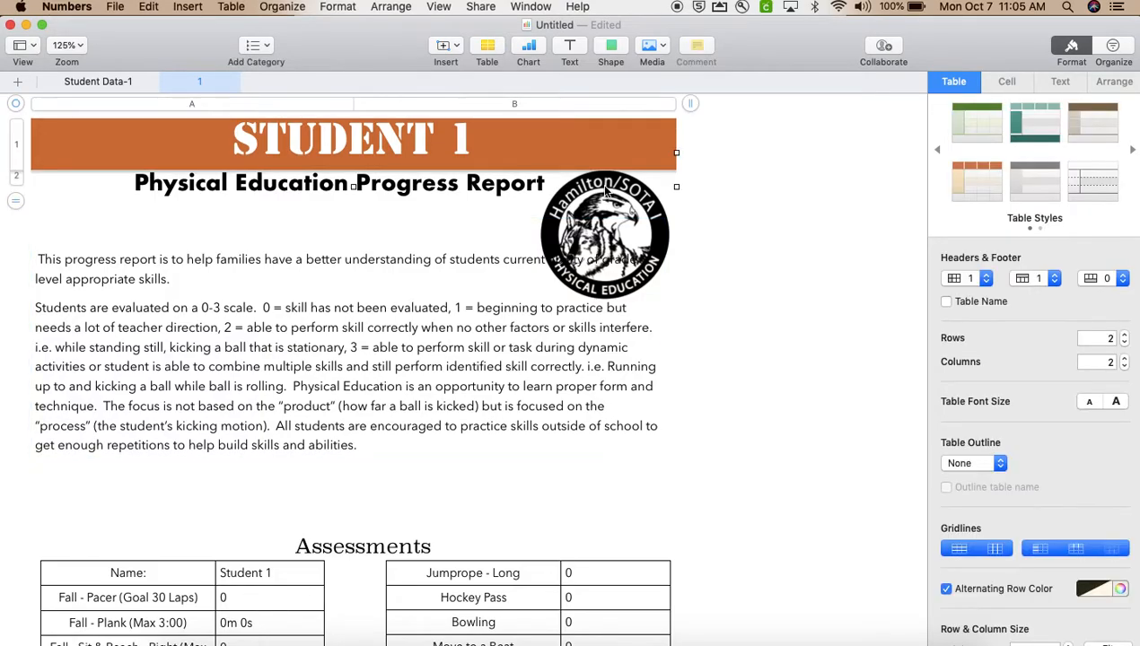
click(626, 222)
click(646, 208)
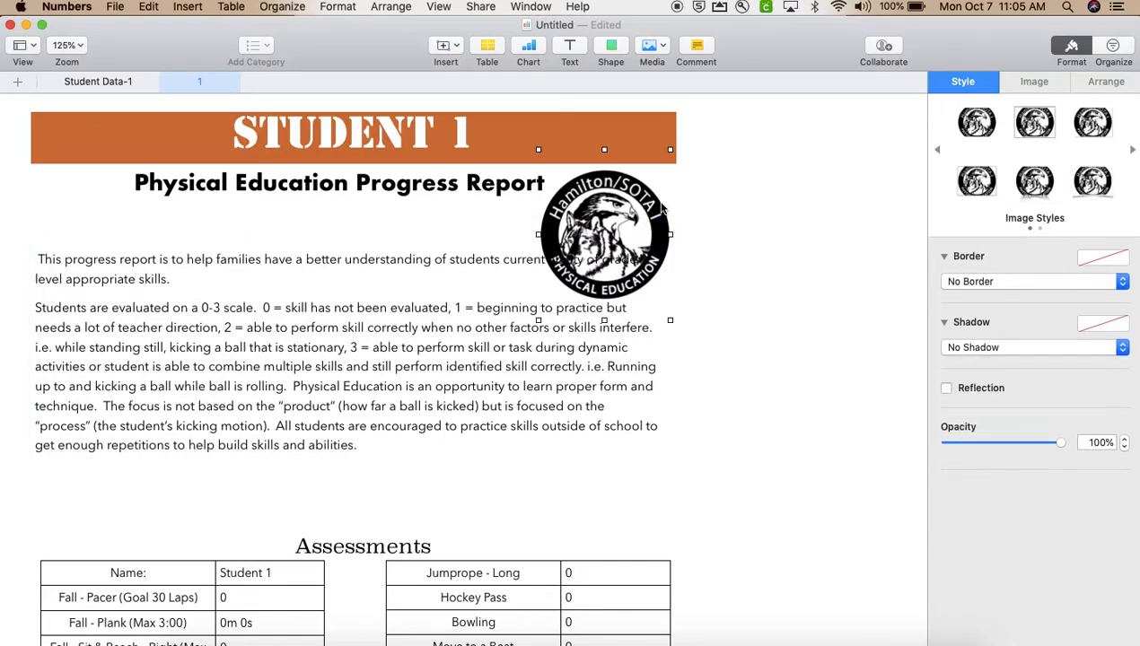
key(Delete)
Delete the text box with the Facebook and website links below the assessment tables
scroll(478, 330, down, 10)
scroll(481, 330, down, 5)
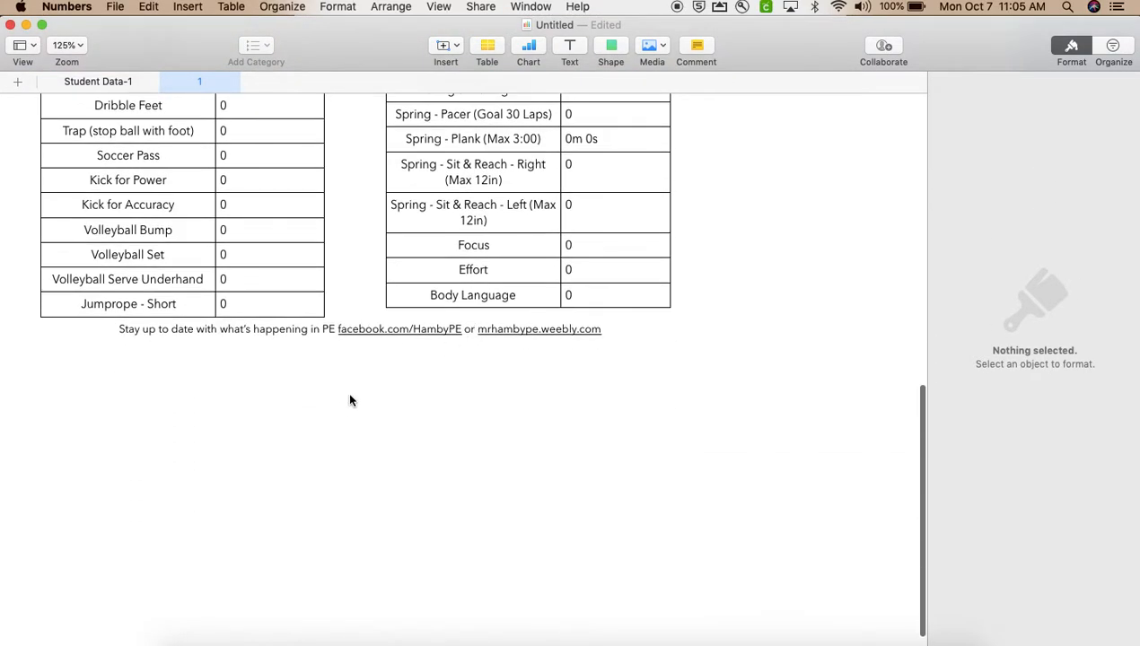
click(289, 329)
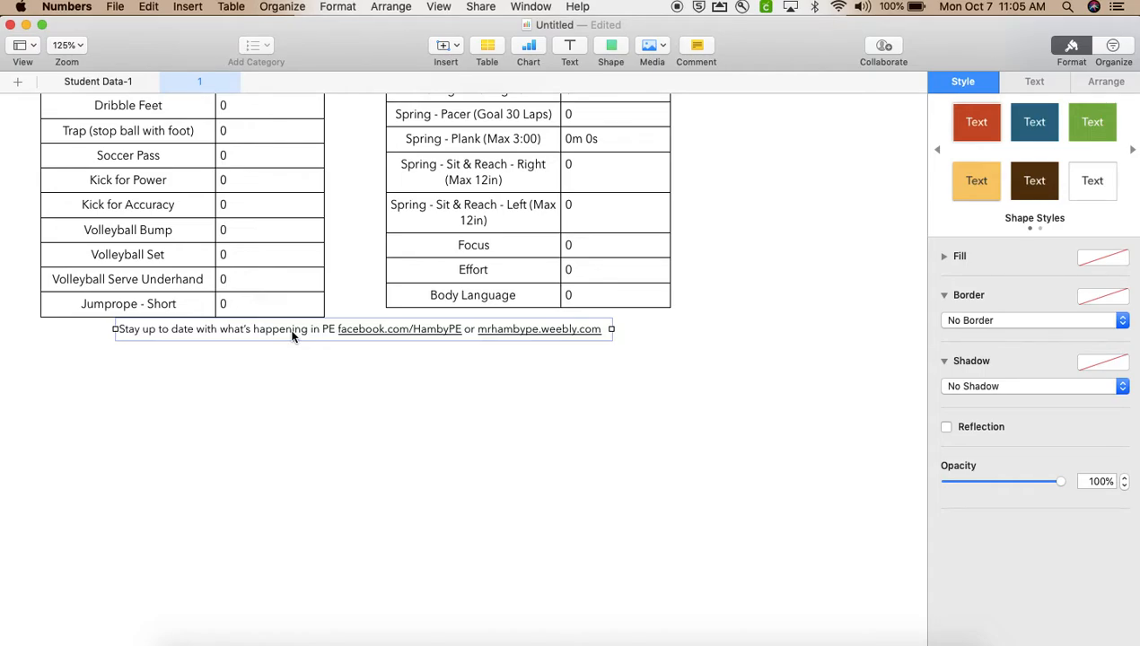
key(Delete)
Move the Assessments heading up to just beneath the description, and both assessment tables up beneath the heading
scroll(349, 426, up, 11)
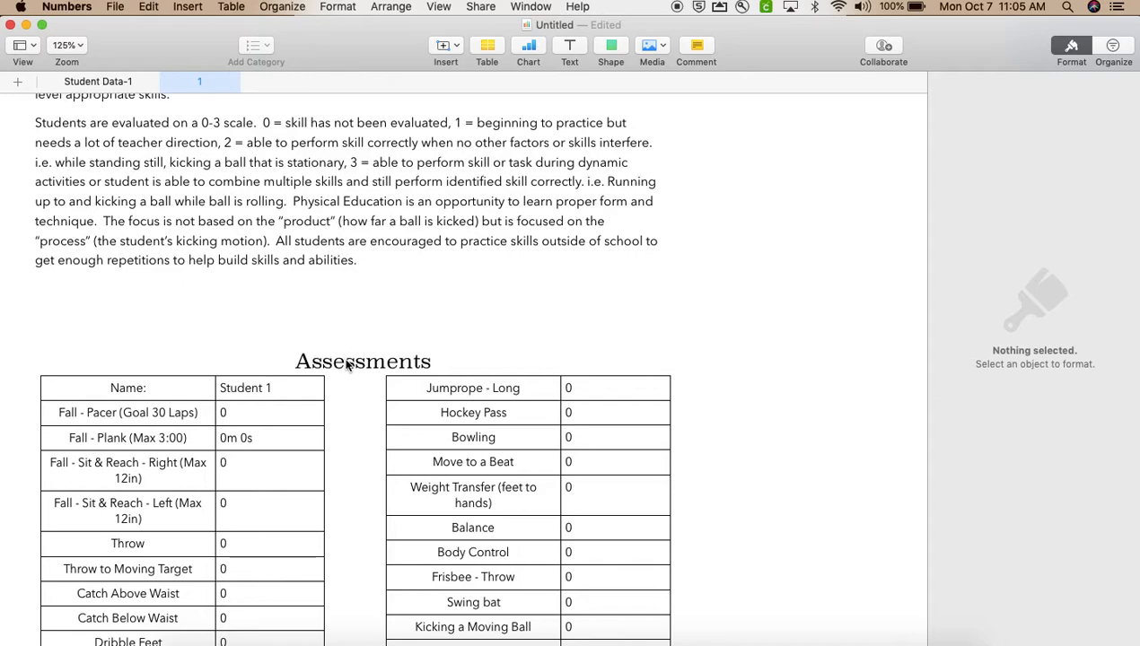
drag(347, 361, 359, 293)
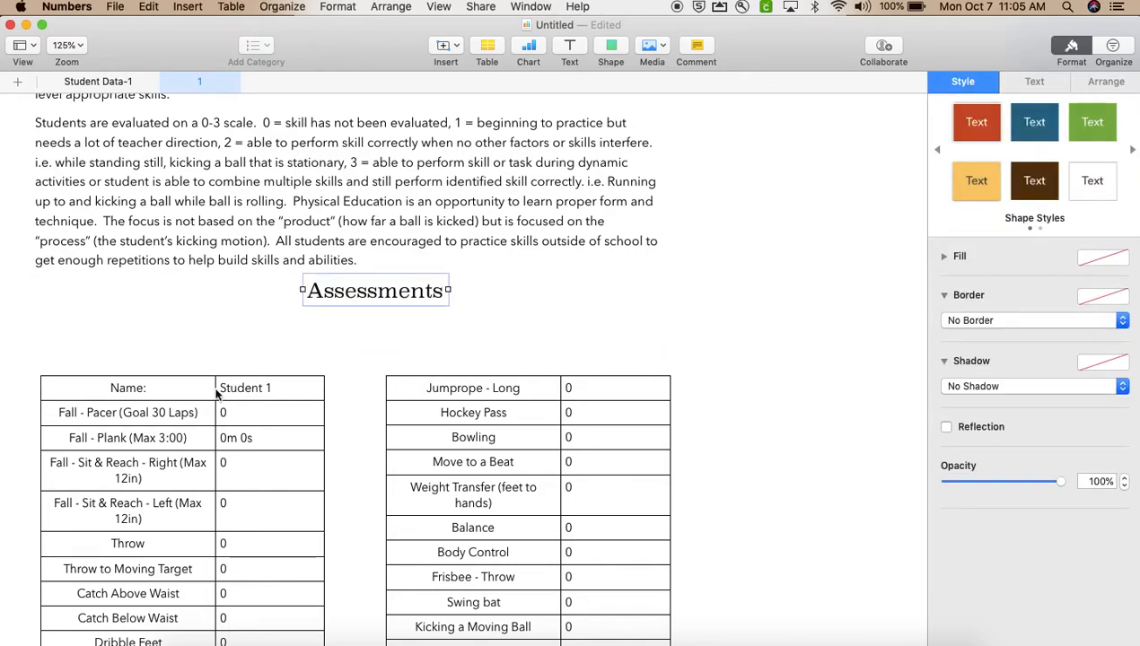
click(179, 397)
drag(26, 332, 35, 278)
click(409, 417)
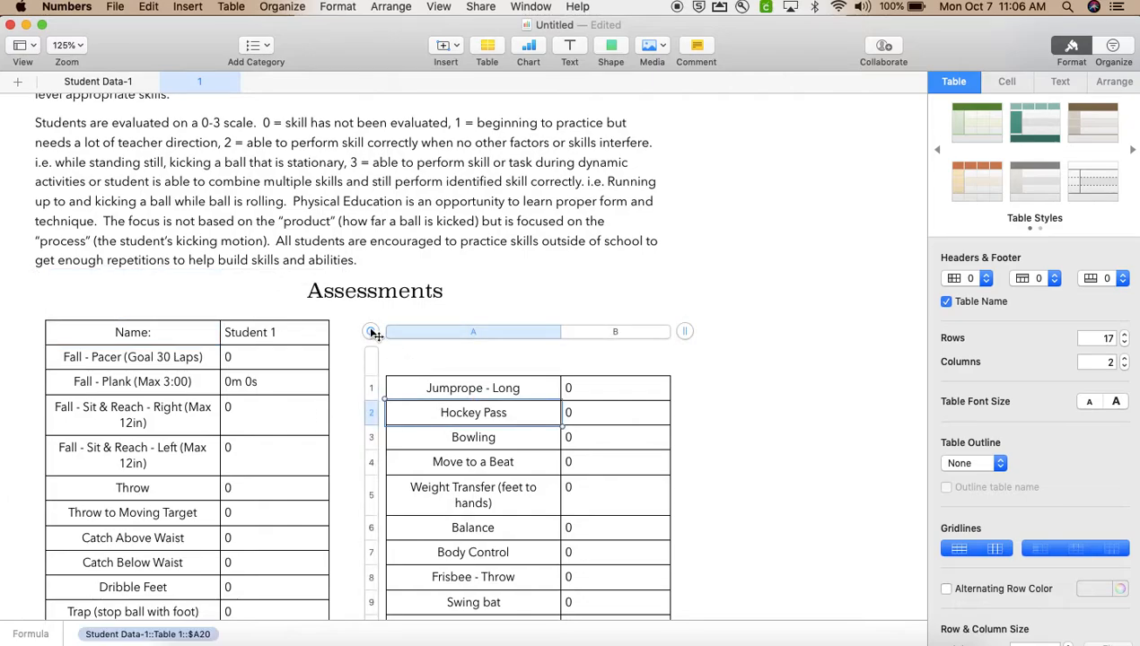
drag(373, 334, 369, 273)
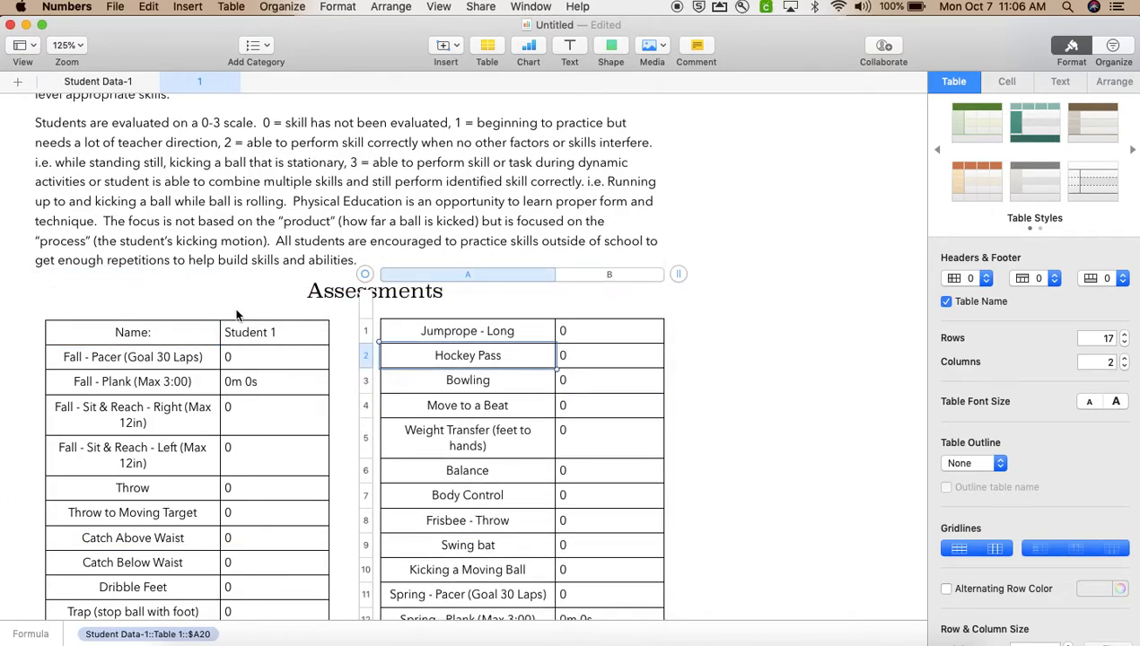
scroll(238, 314, down, 8)
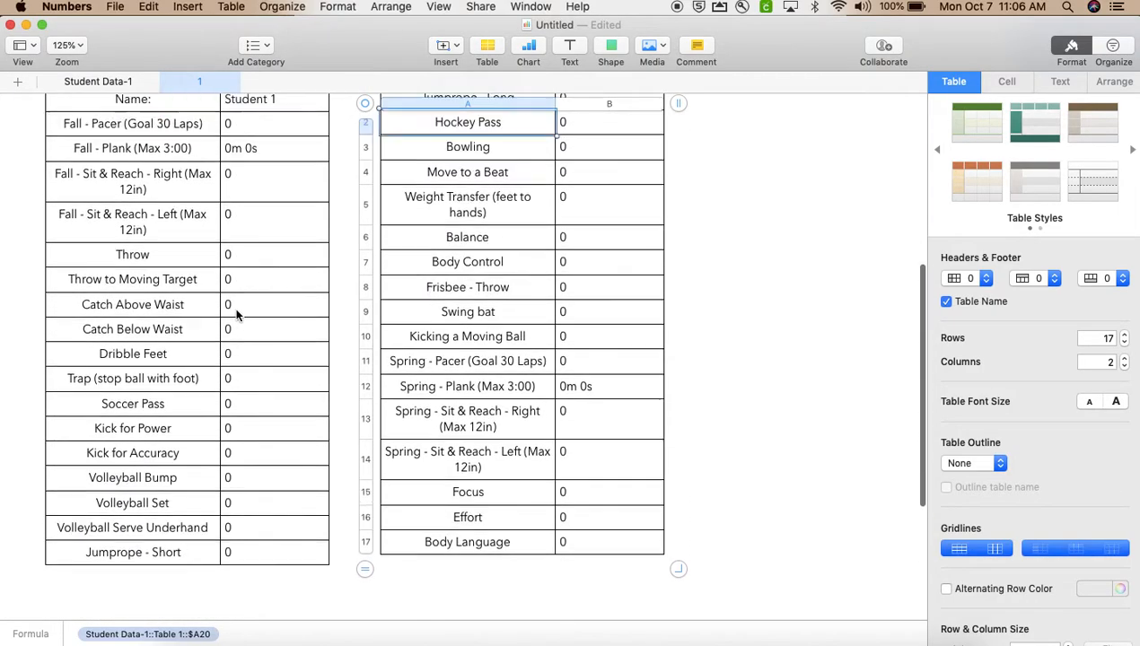
Duplicate sheet 1 three times to create additional student report sheets
scroll(206, 314, up, 14)
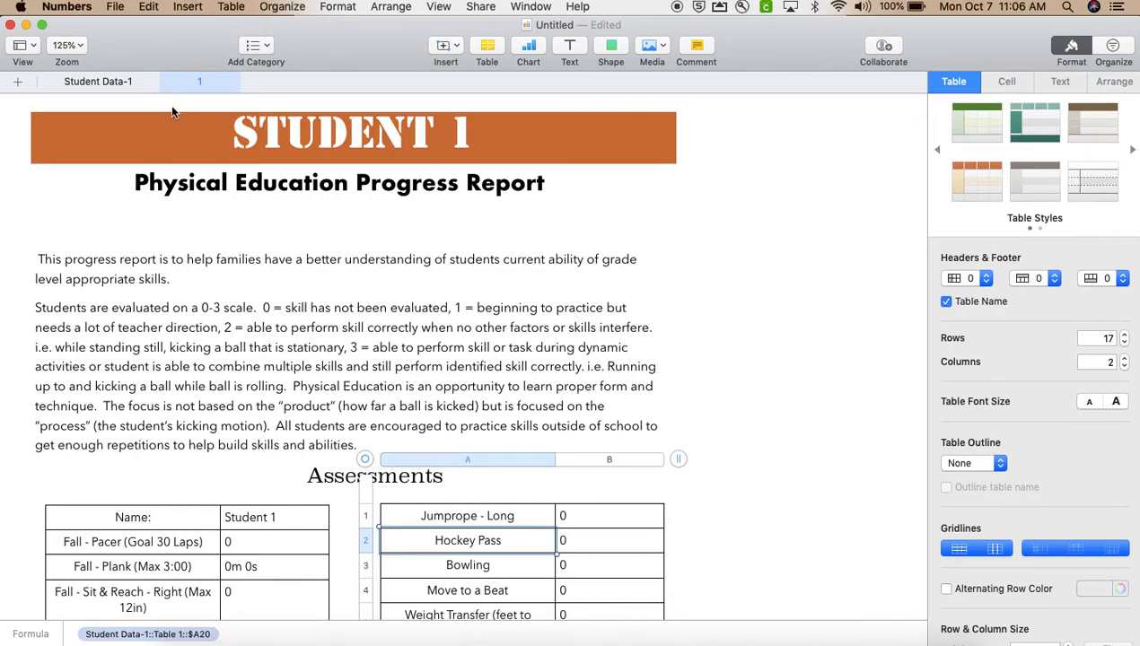
click(231, 83)
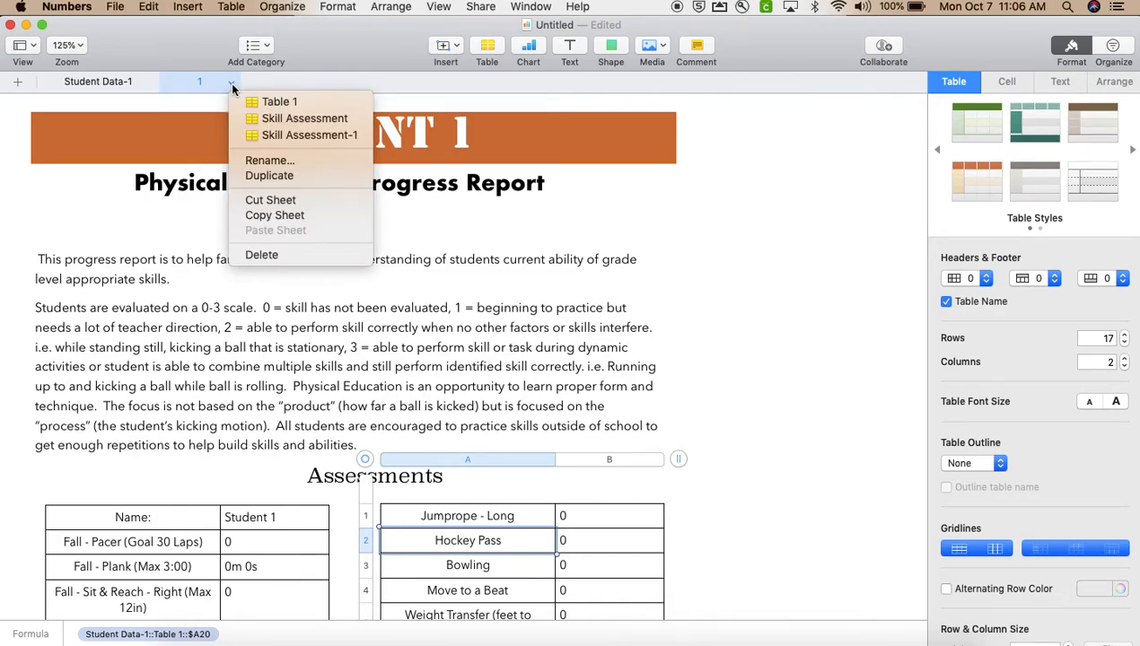
click(266, 176)
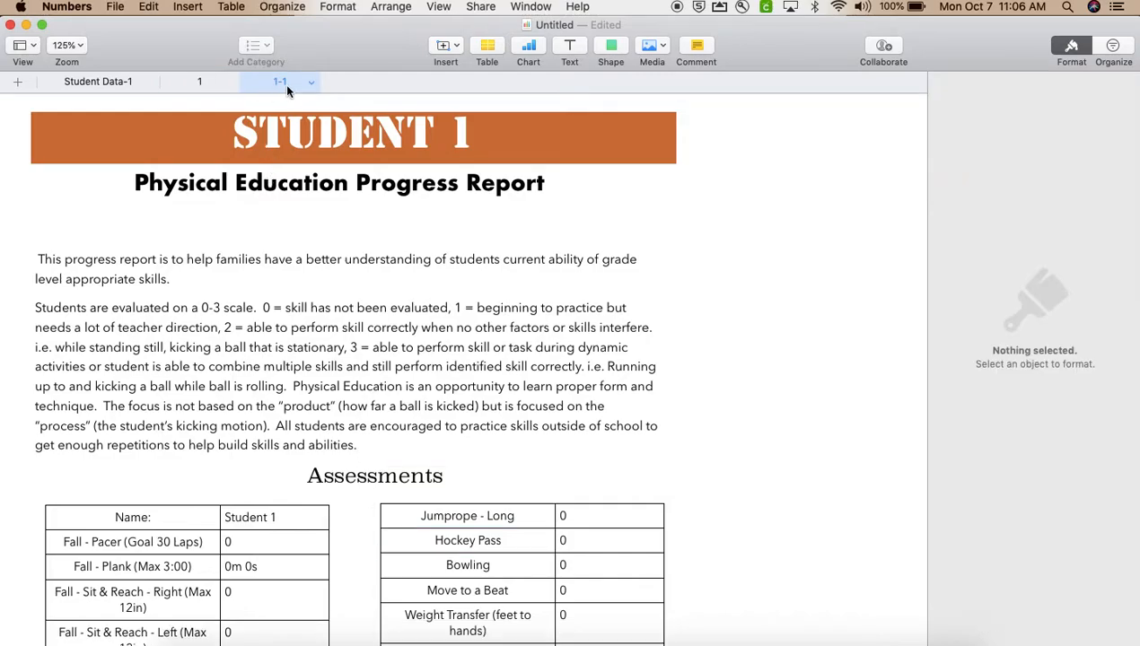
click(231, 84)
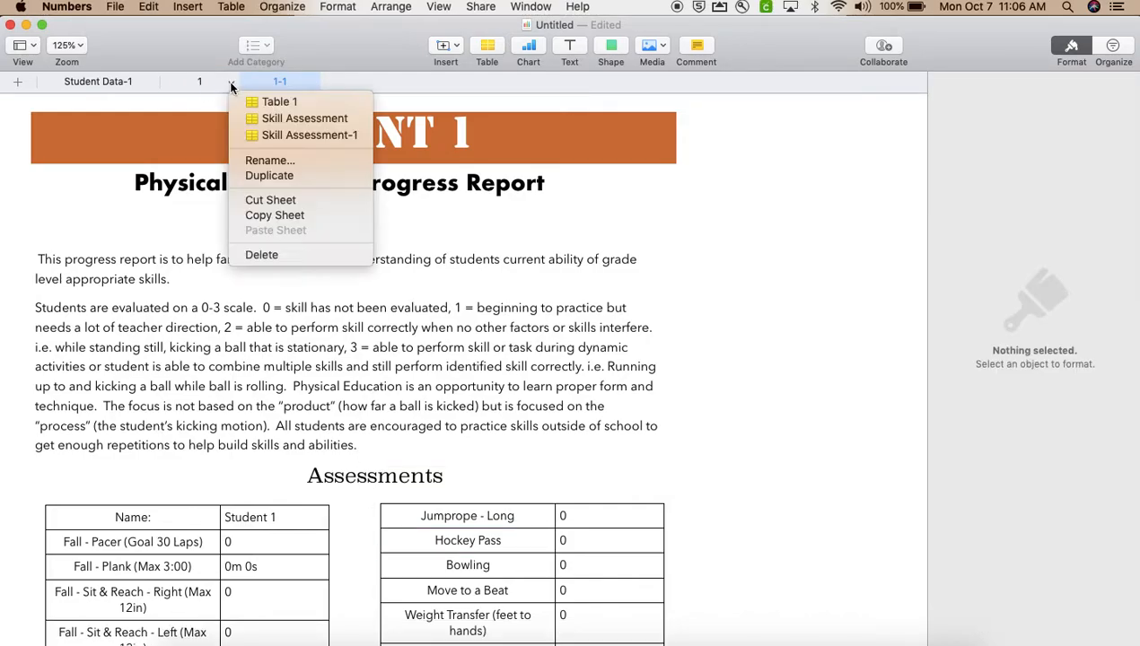
click(268, 176)
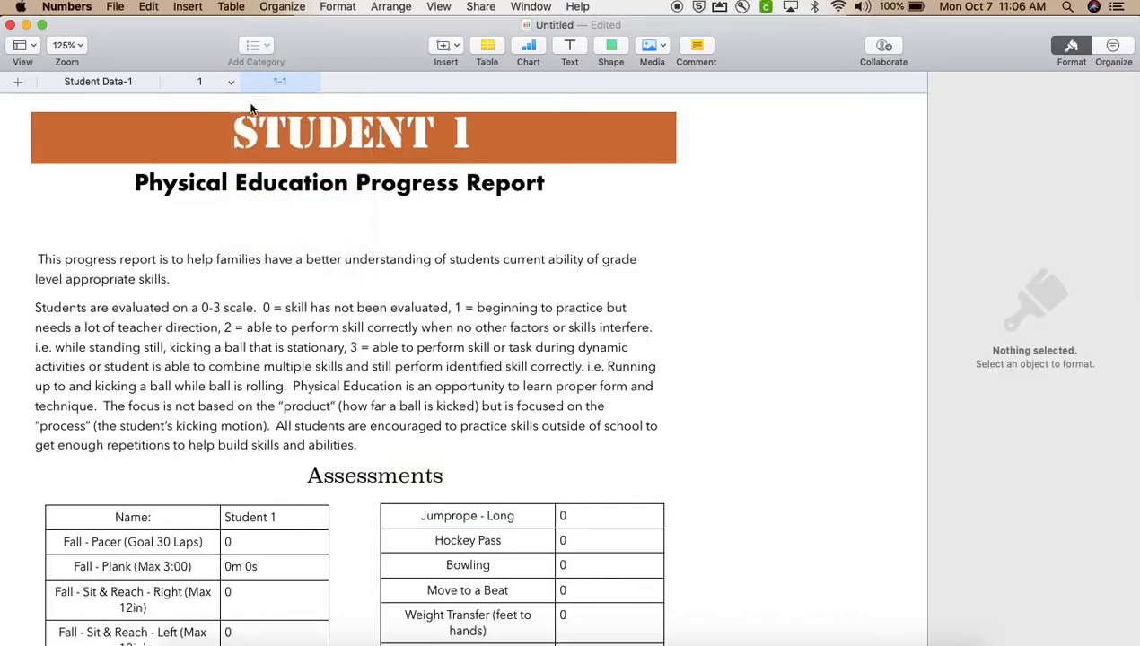
click(230, 83)
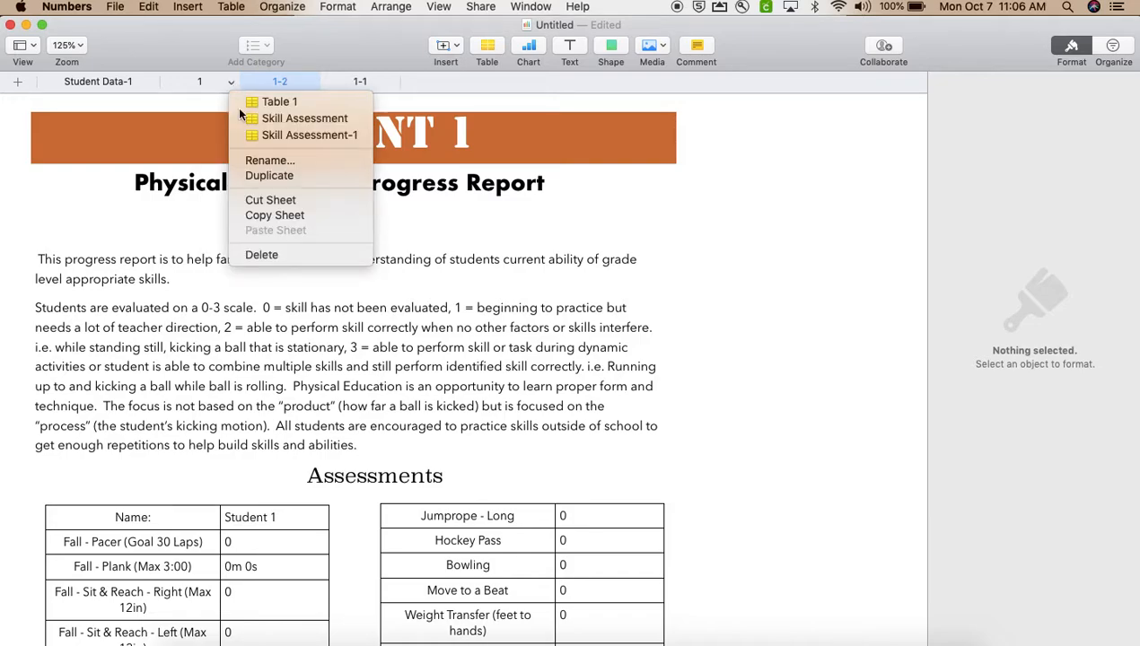
click(266, 177)
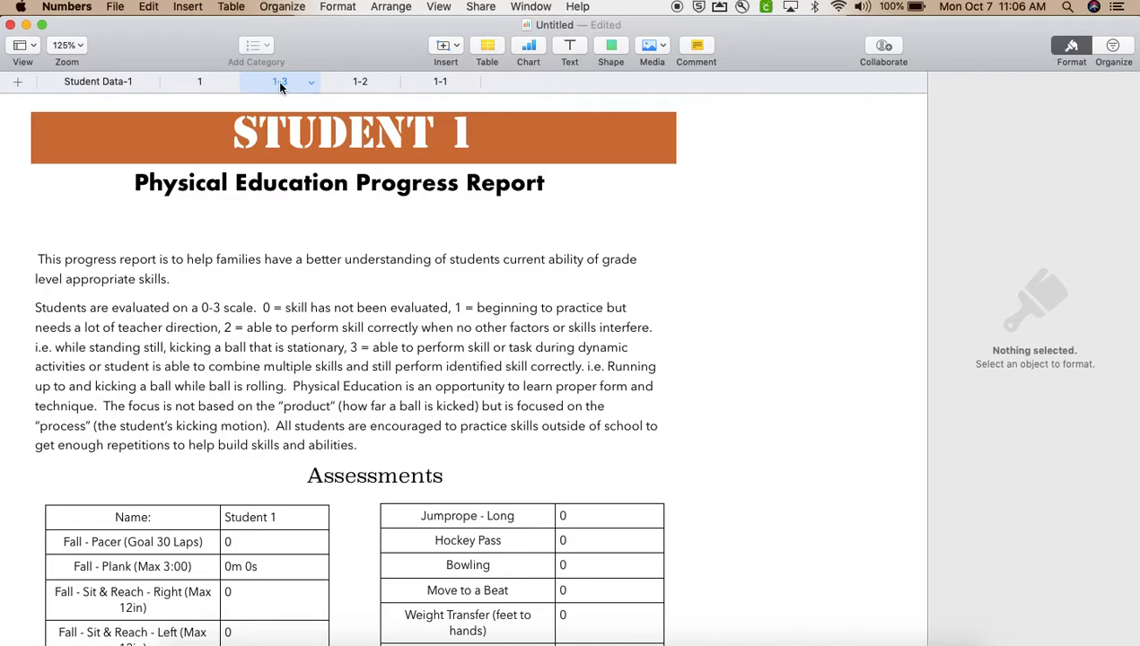
Rename the three duplicated report sheets 2, 3 and 4 in order
double_click(277, 83)
text(2)
double_click(354, 82)
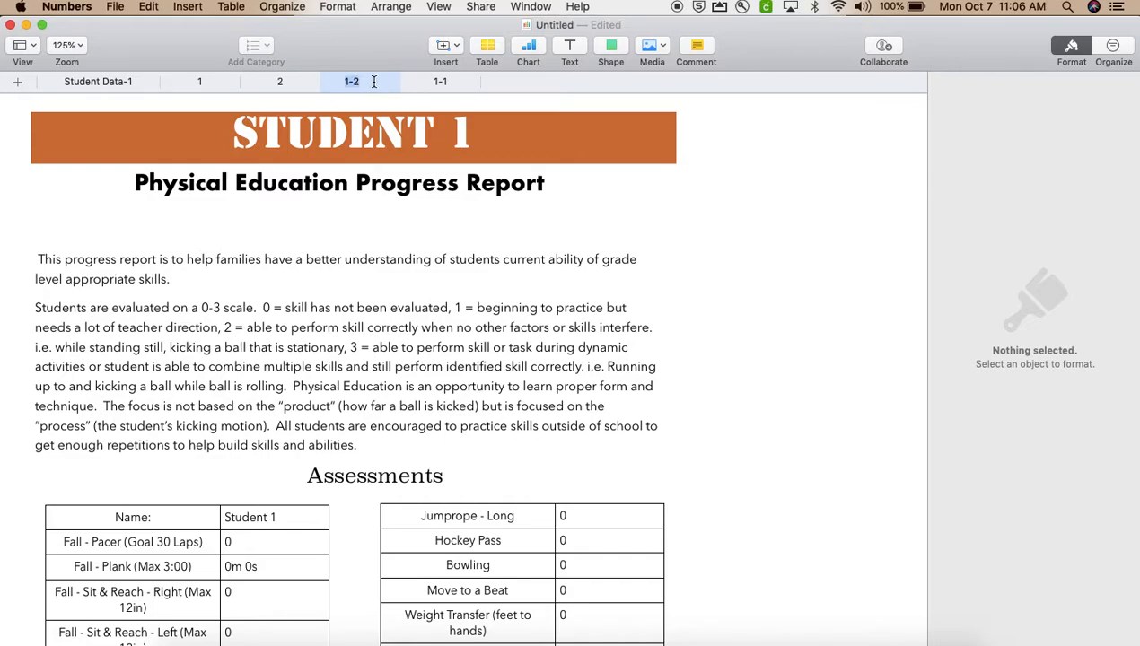
text(3)
double_click(442, 81)
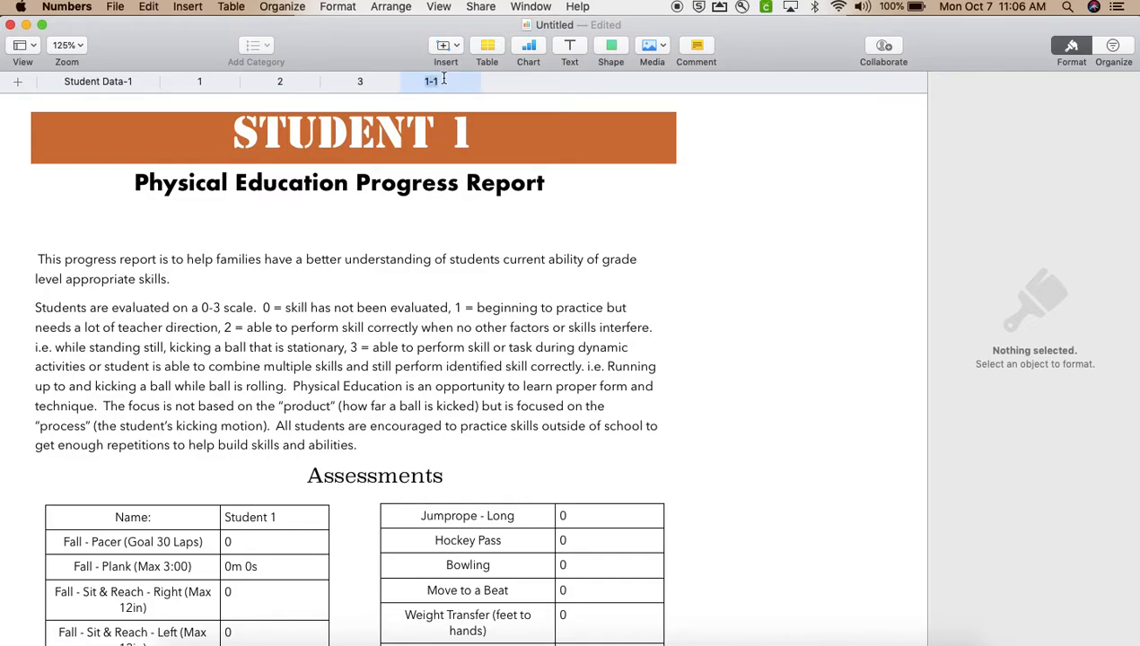
text(4)
Replace the Student 1 header on the Student Data-1 sheet with the student's first name and check report sheets 1 to 4
click(120, 86)
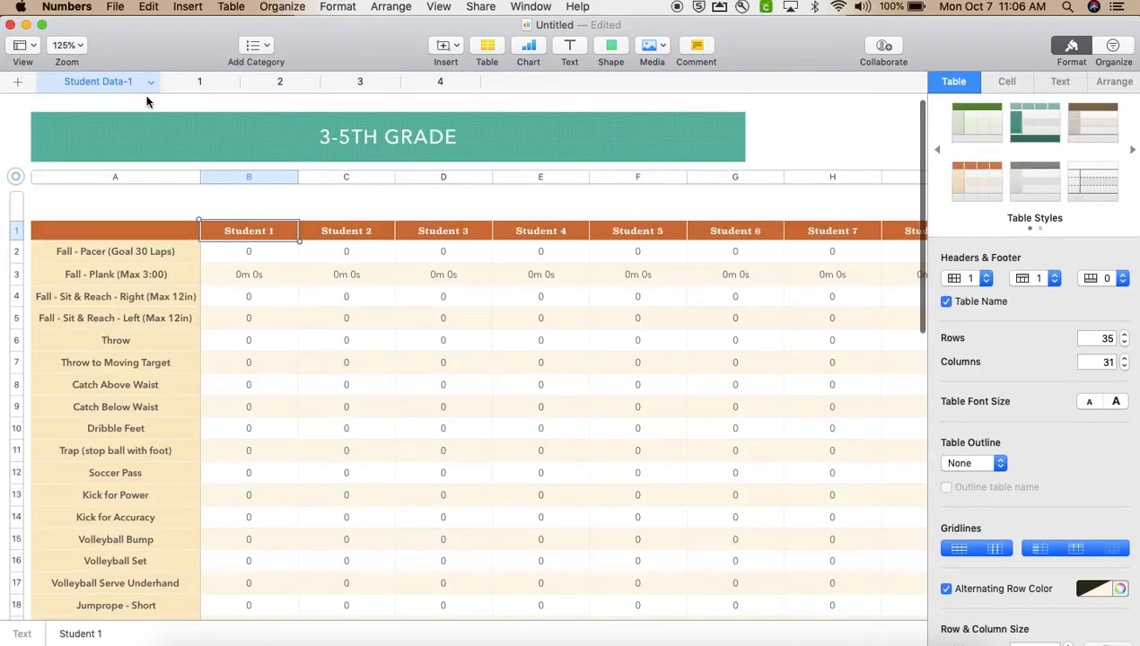
double_click(276, 233)
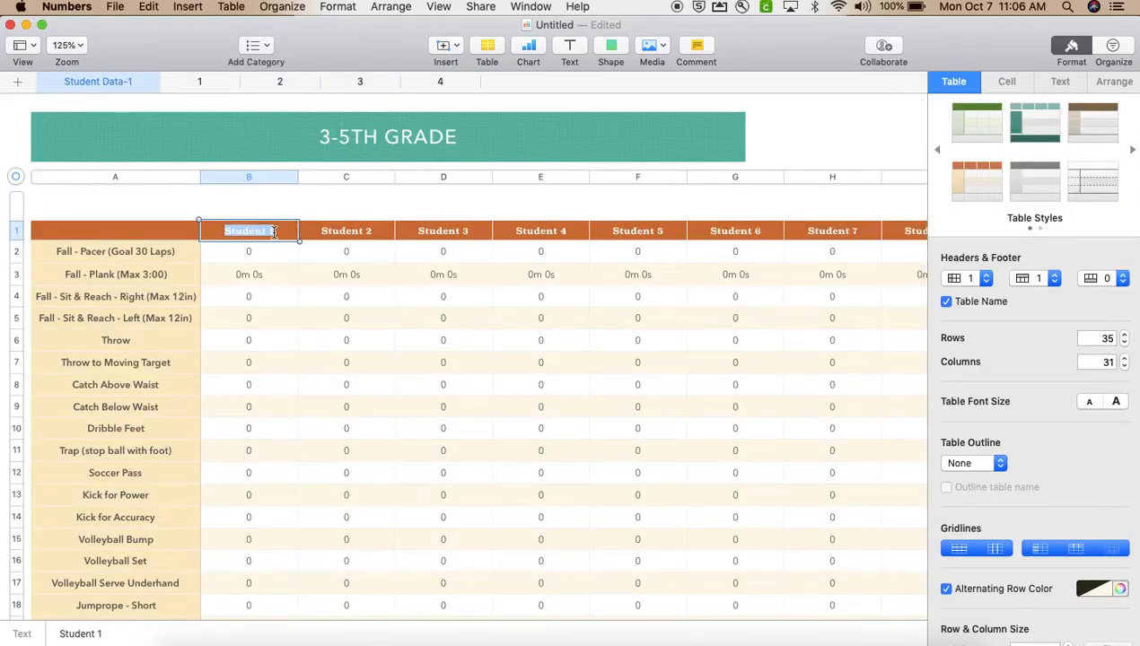
text(Jim)
click(292, 318)
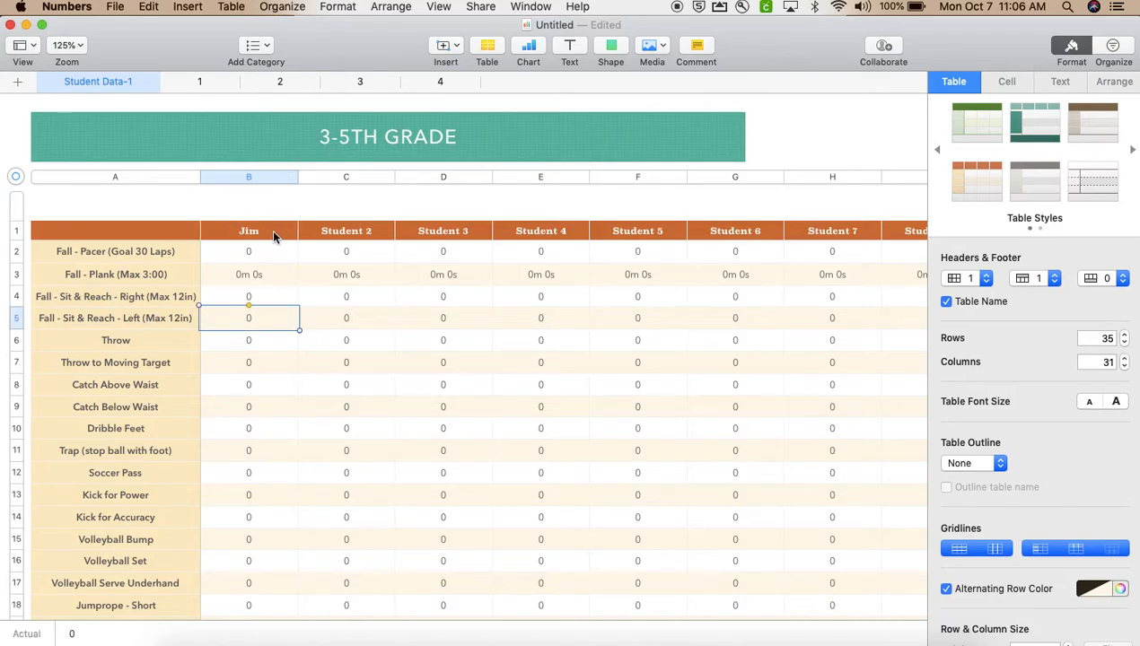
click(192, 79)
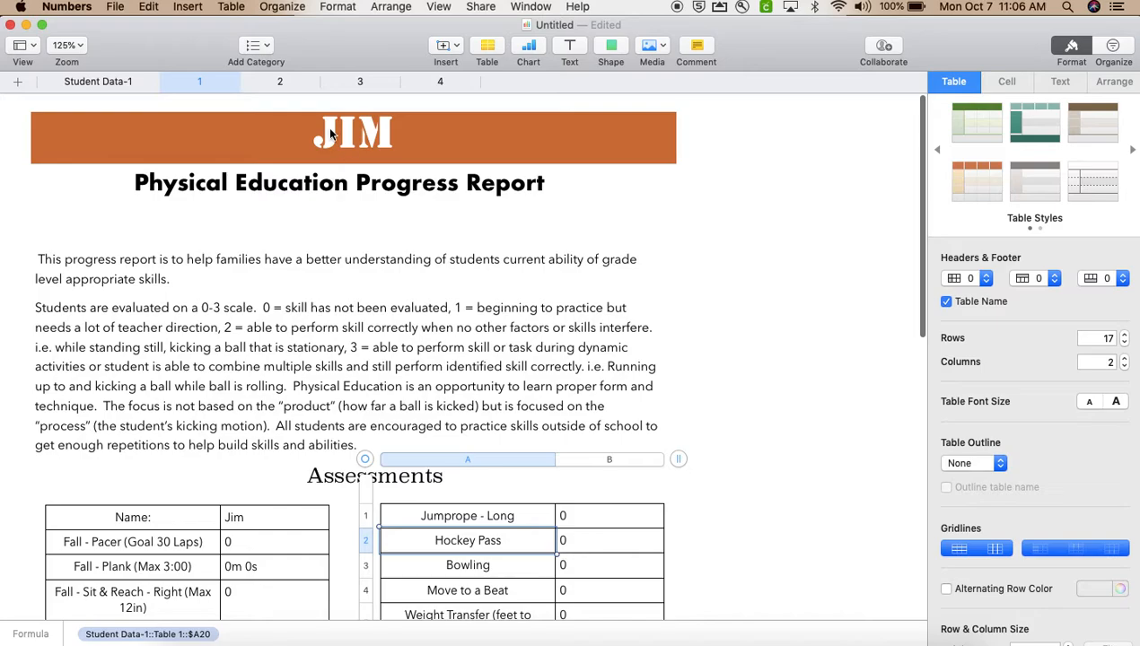
click(283, 84)
click(358, 83)
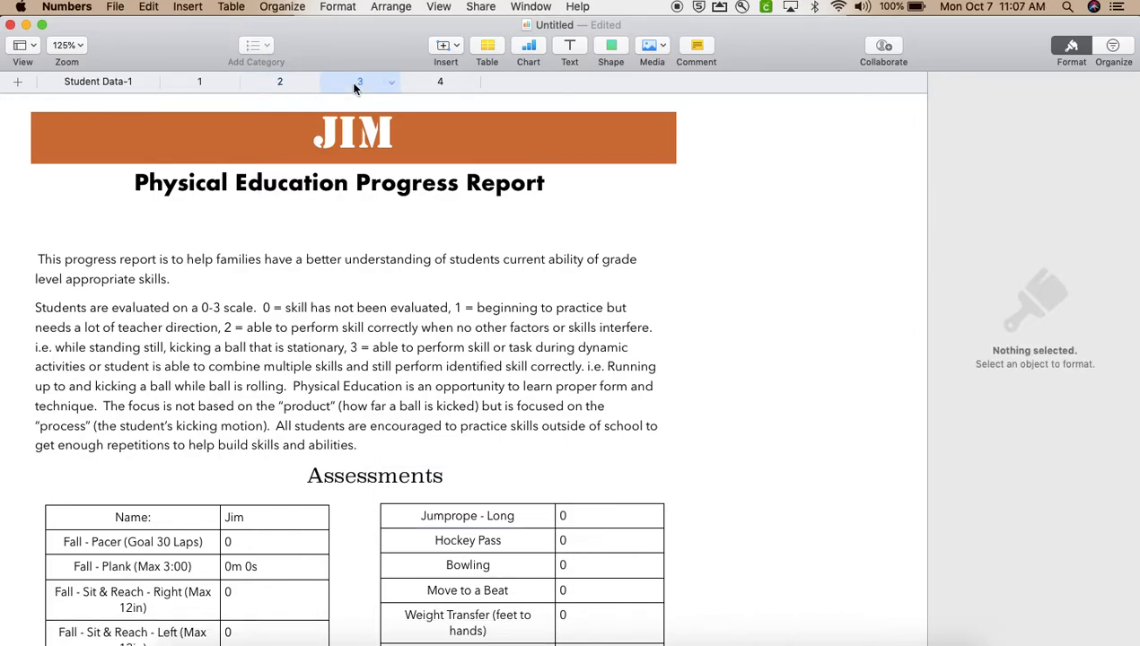
click(441, 82)
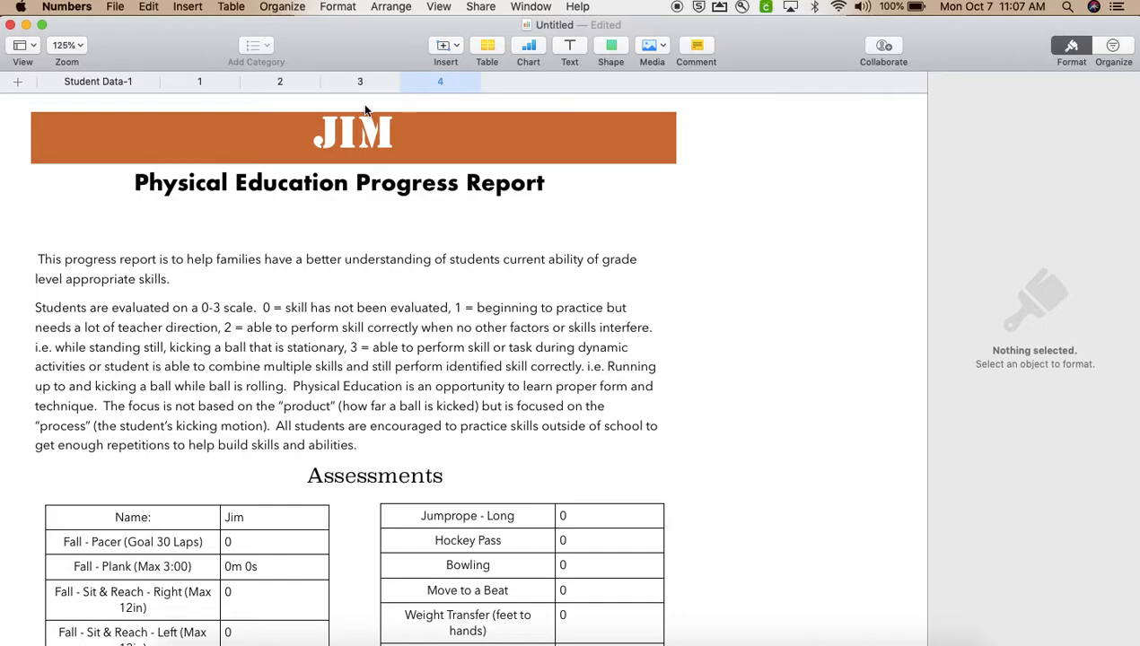
Change the Name cell's formula on sheet 2 to reference only the Student 2 header, C$1, in Student Data-1
click(284, 83)
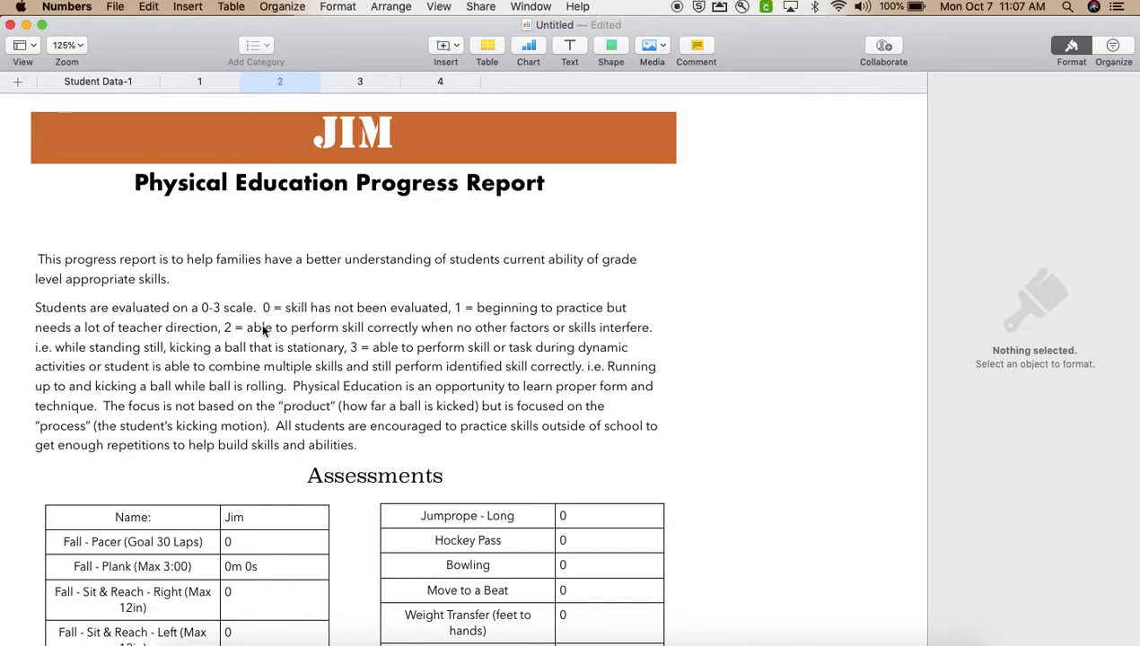
click(244, 521)
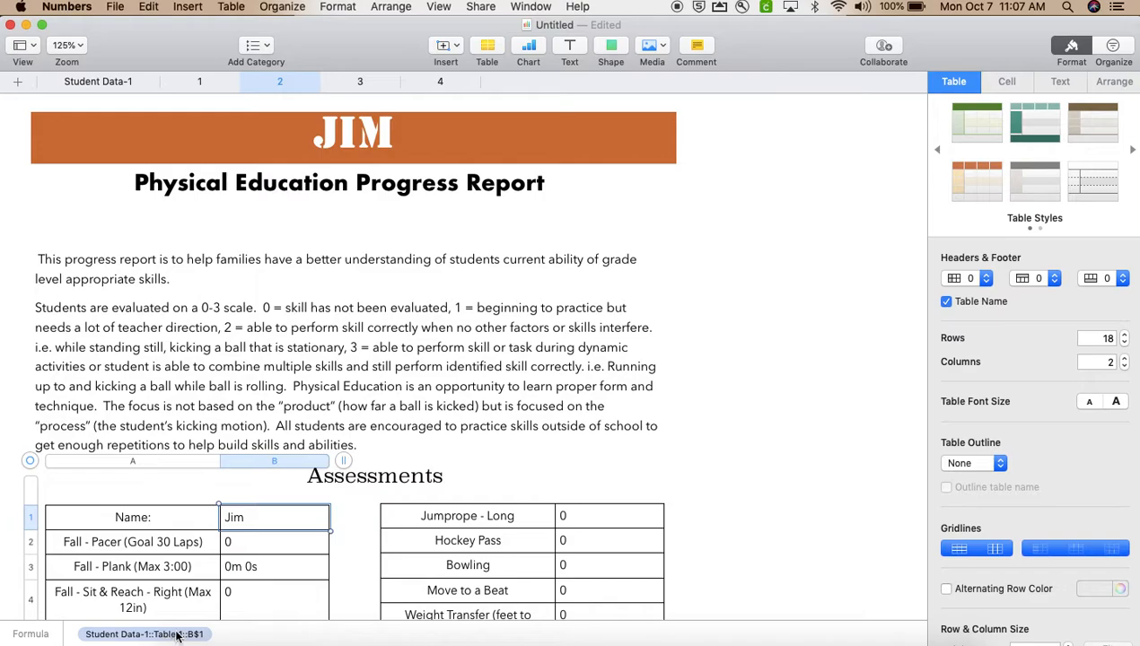
double_click(260, 519)
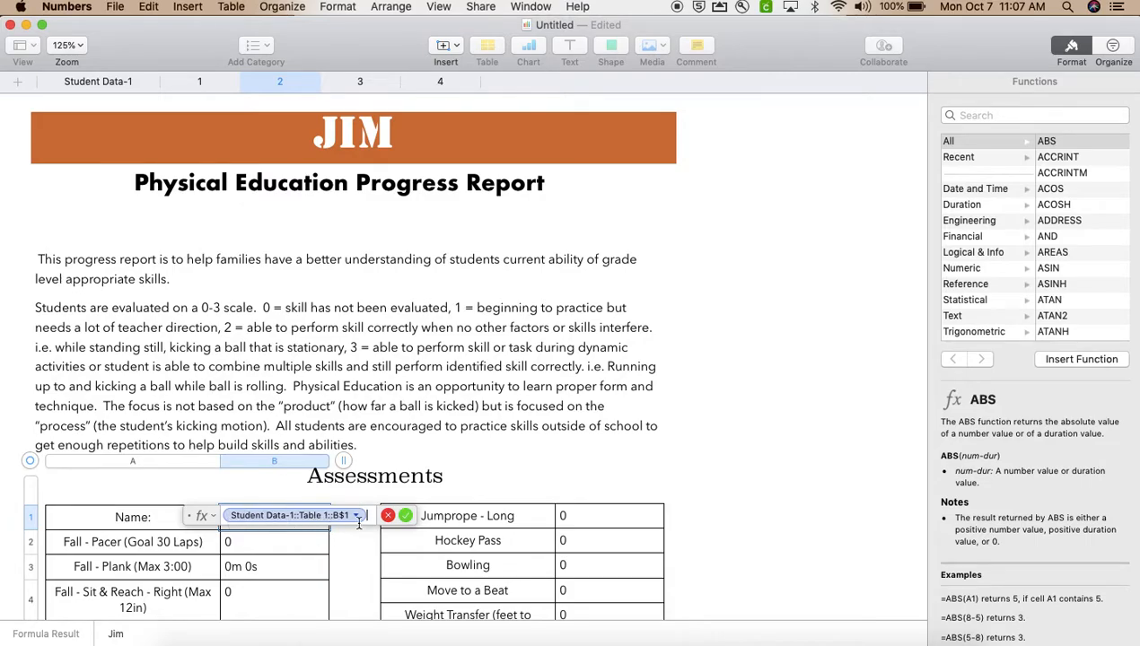
click(94, 83)
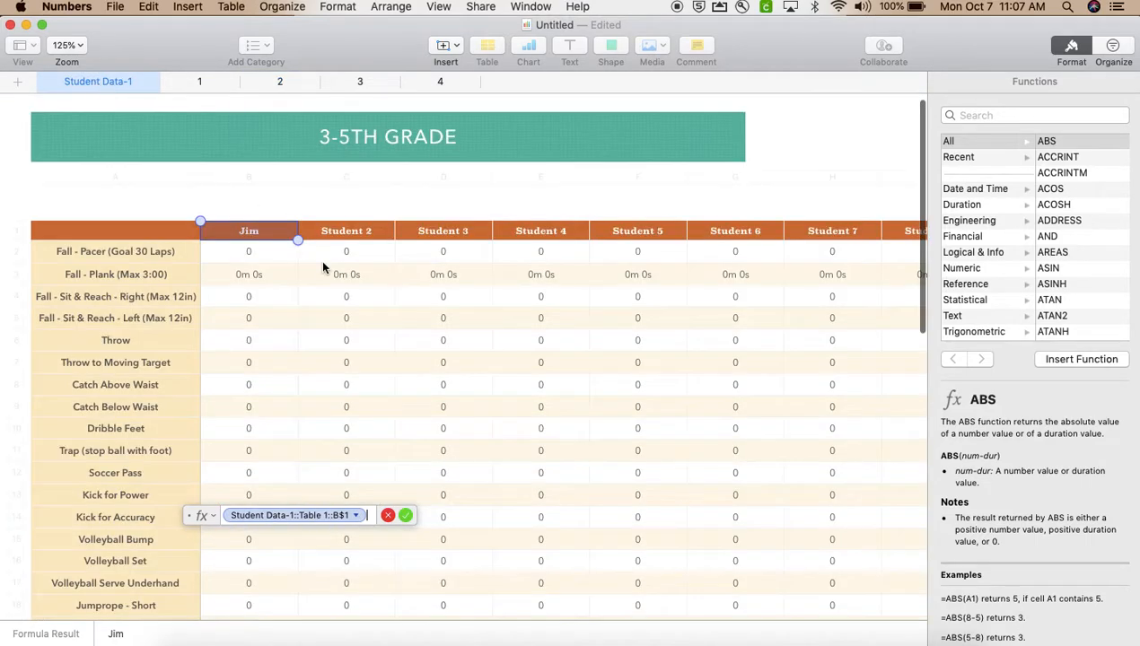
text(+)
click(362, 231)
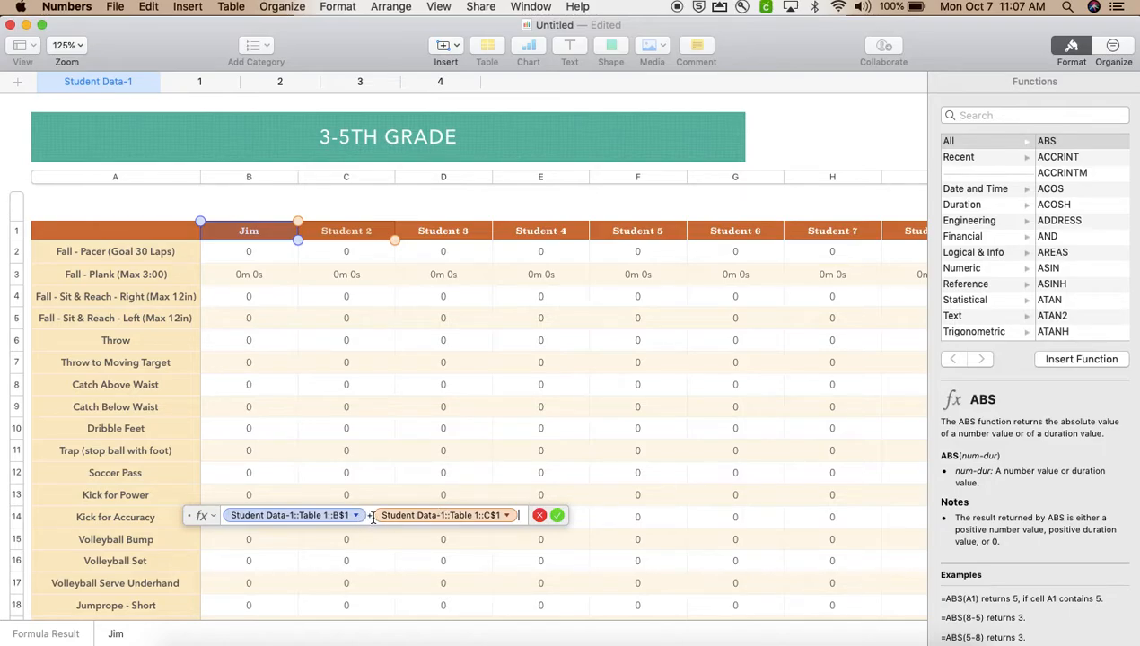
click(372, 518)
key(BackSpace)
key(BackSpace)
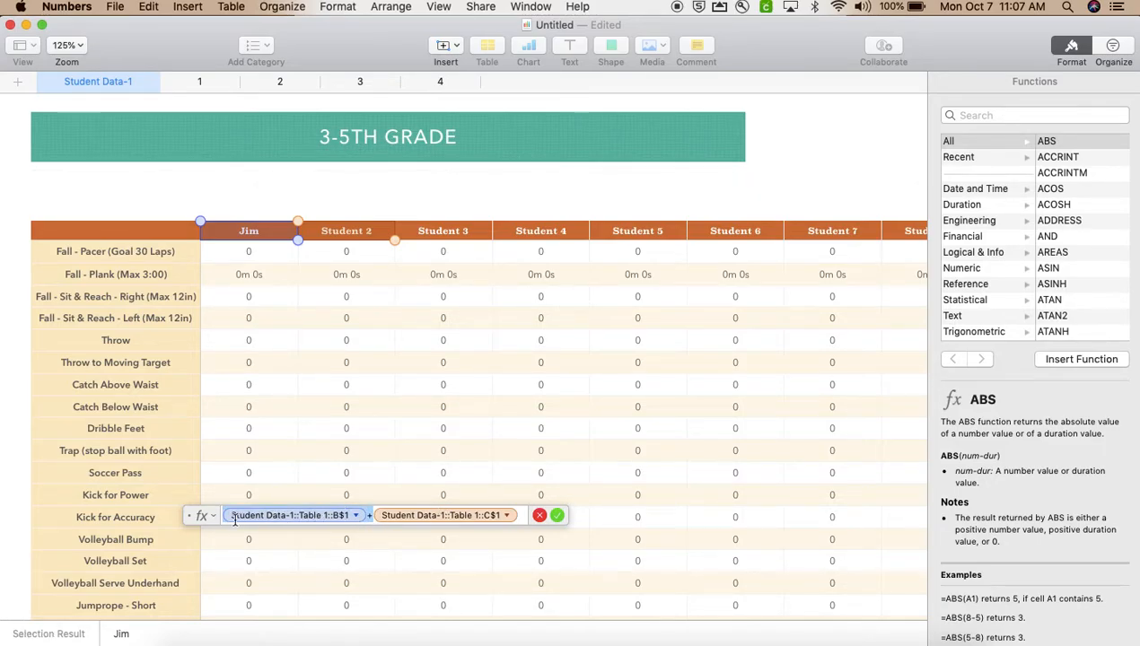
key(BackSpace)
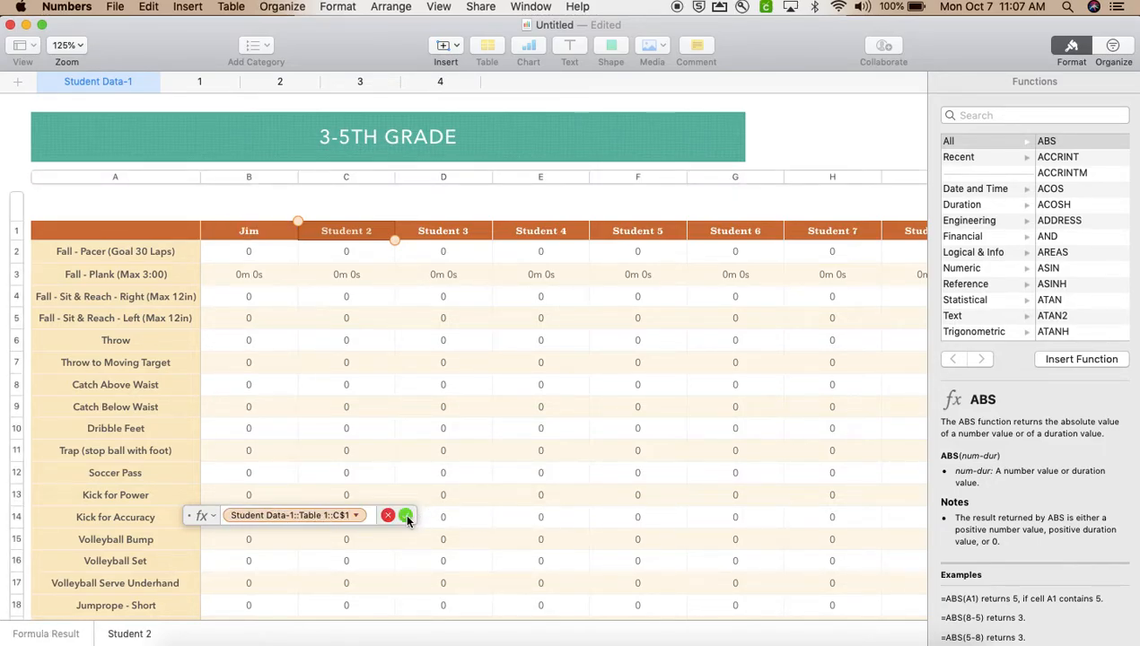
click(407, 517)
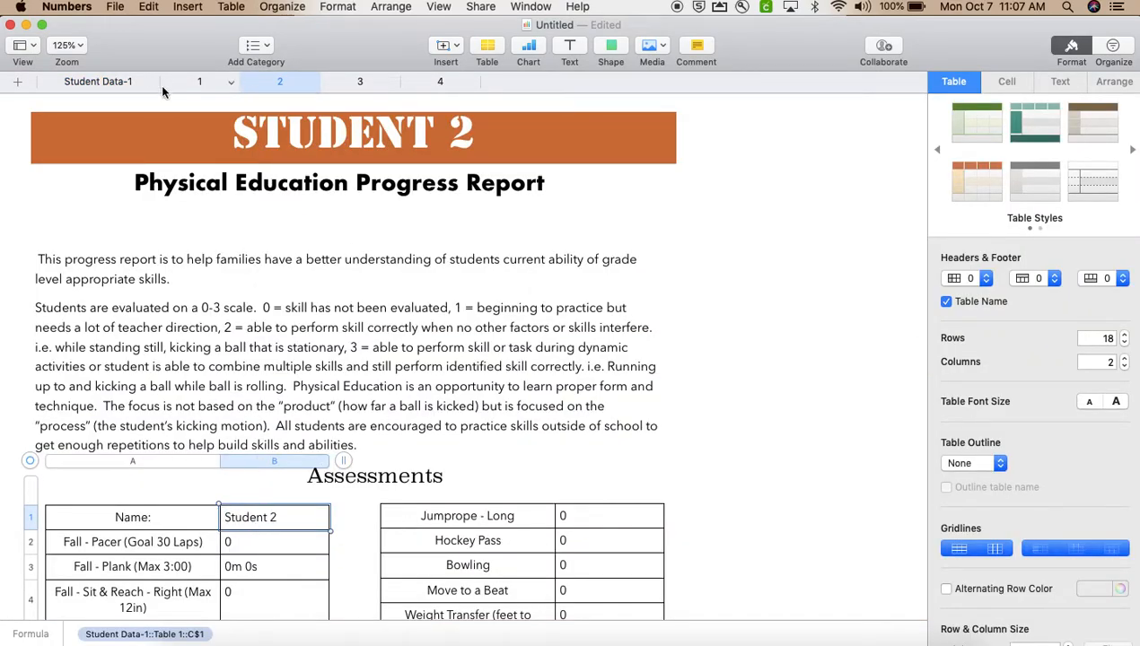
Change the Name cell's formula on sheet 3 to reference only the Student 3 header, D$1, in Student Data-1
click(184, 87)
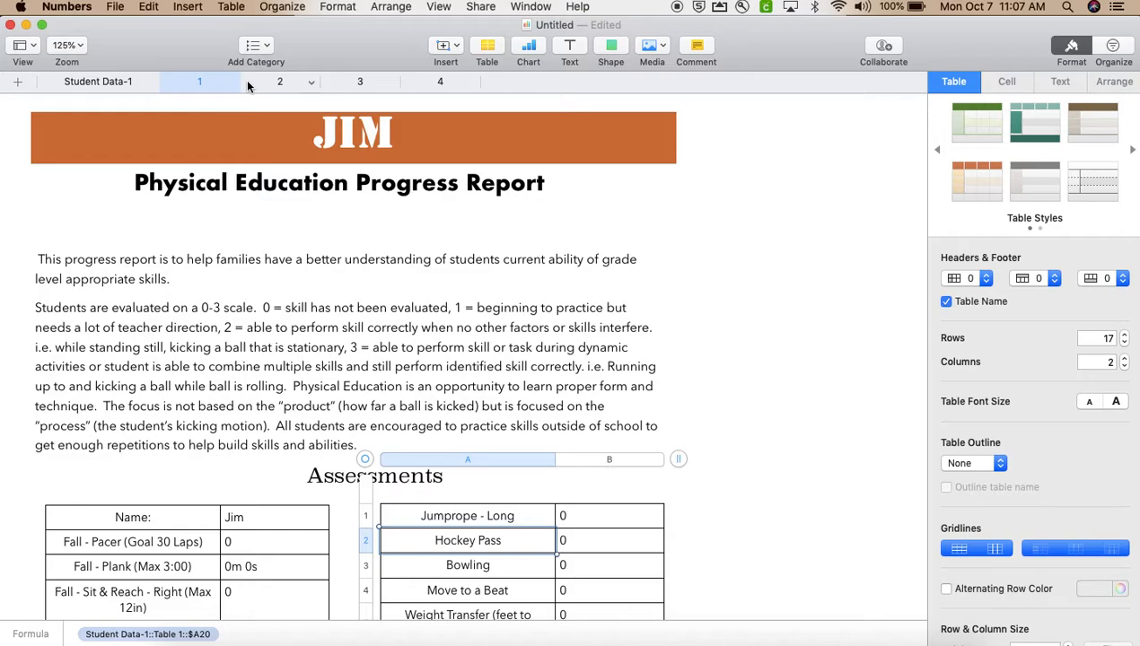
click(112, 83)
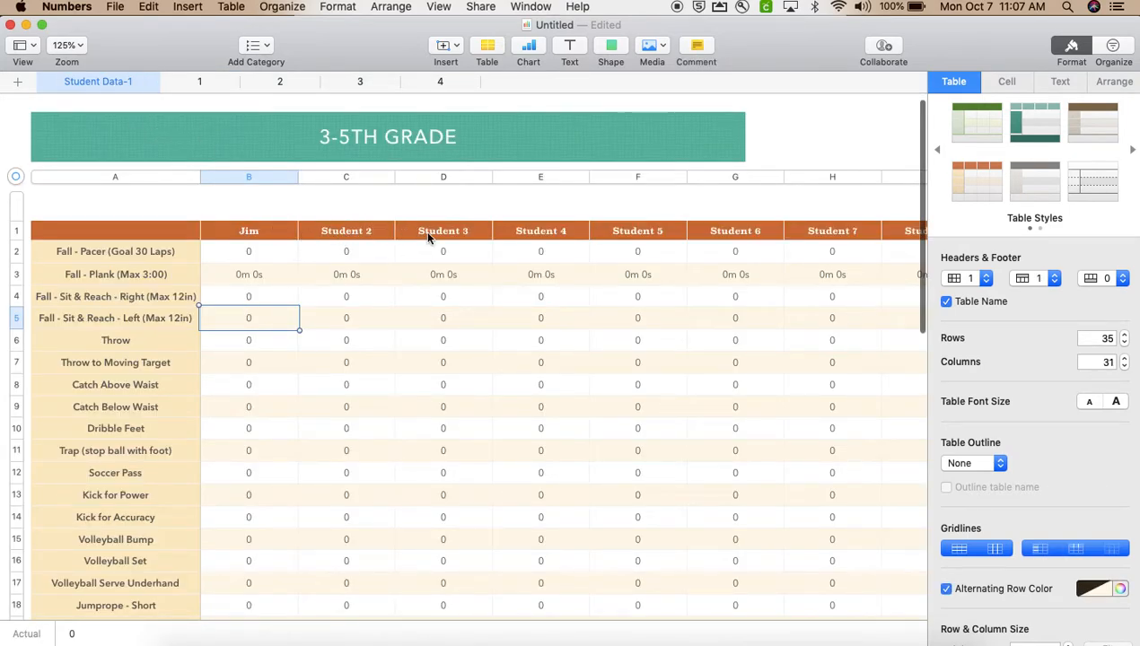
click(360, 82)
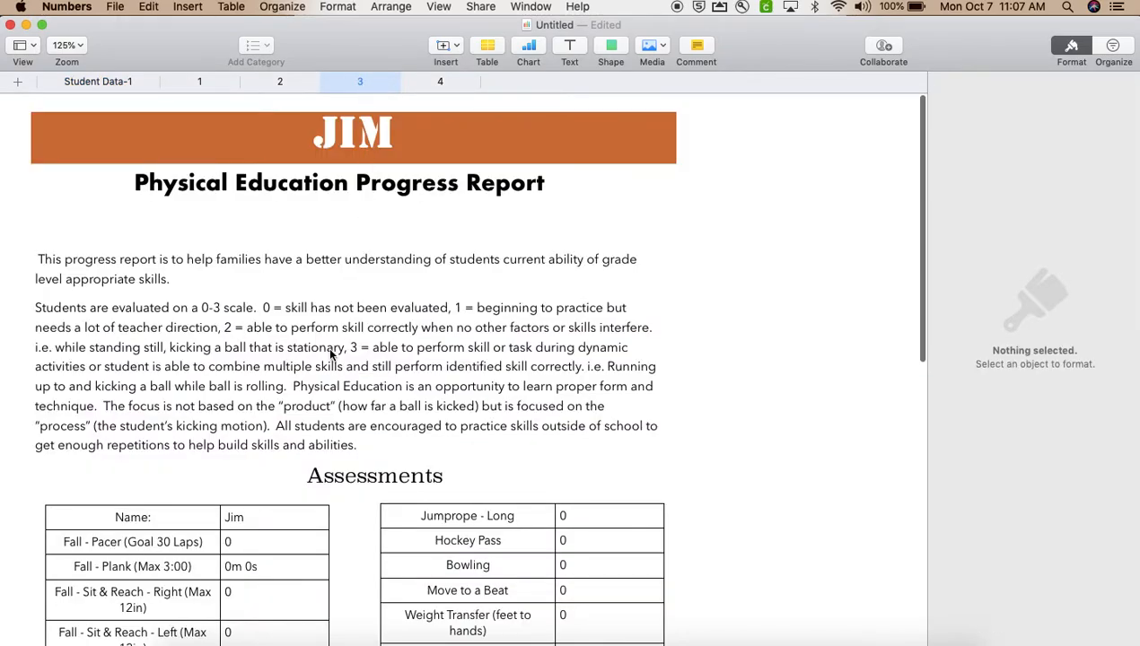
click(257, 526)
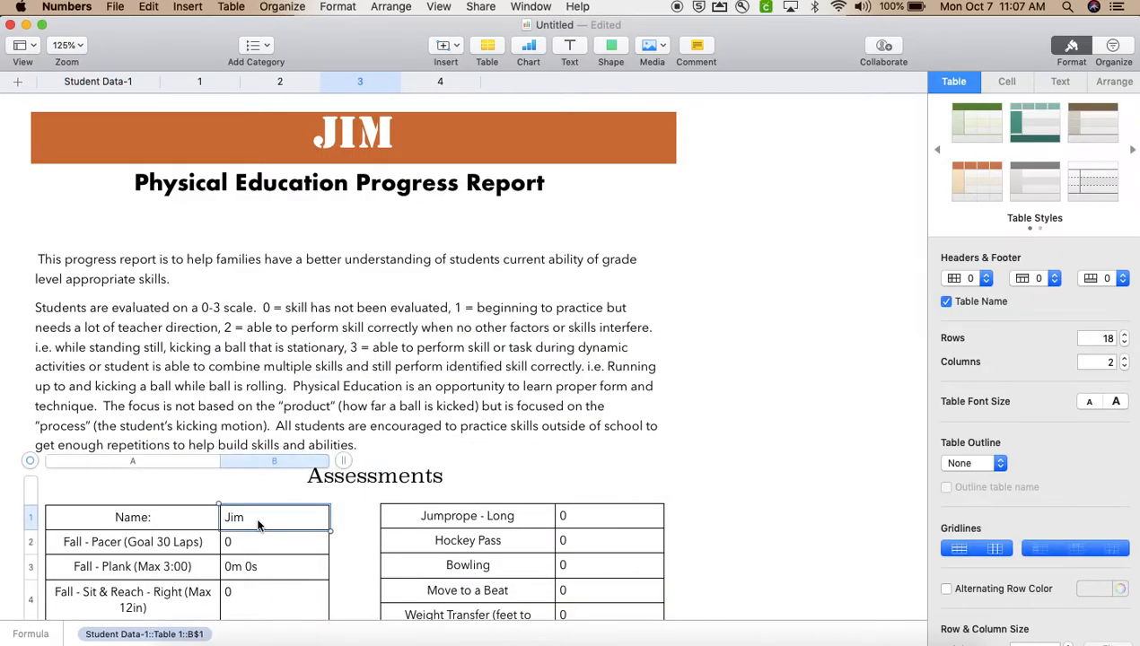
click(258, 526)
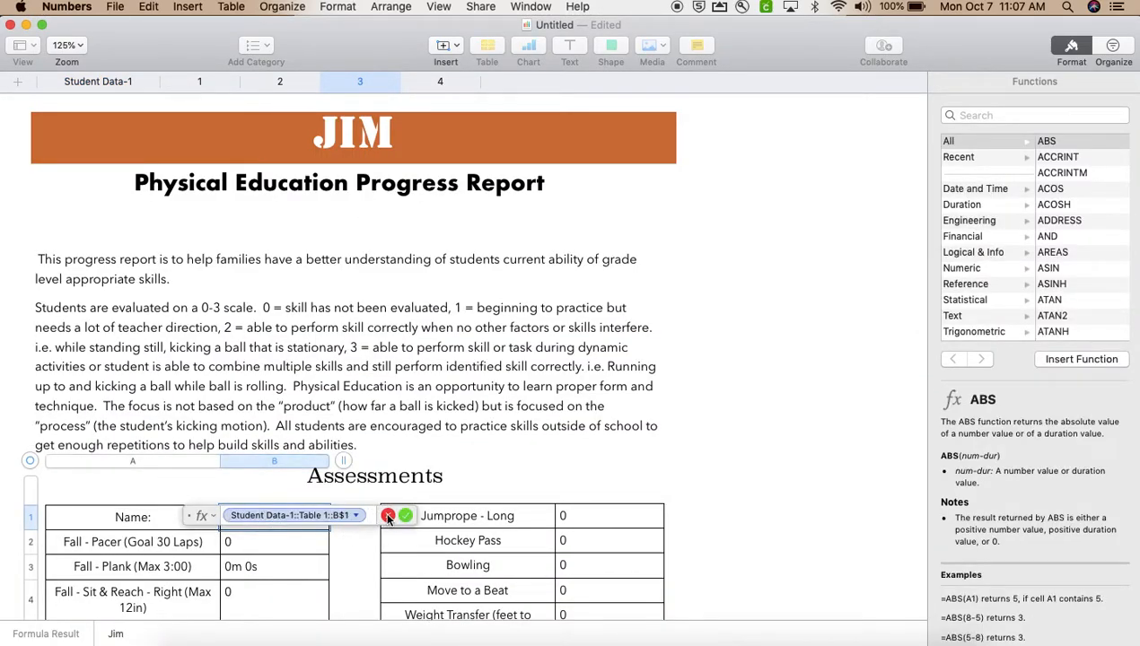
click(97, 82)
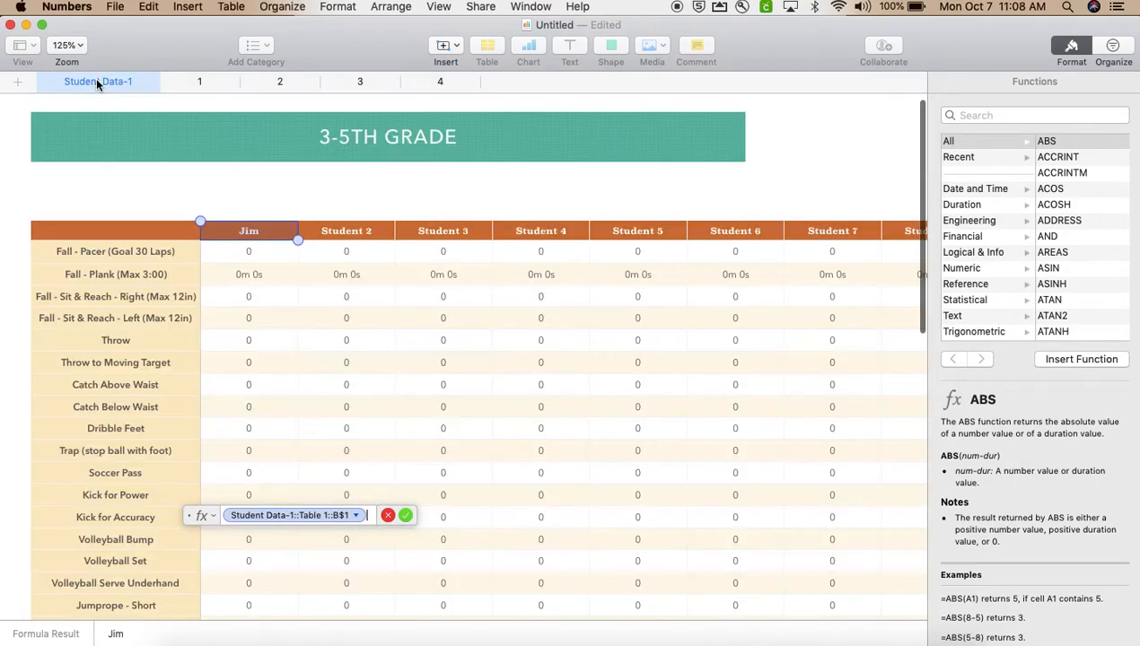
text(+)
click(458, 235)
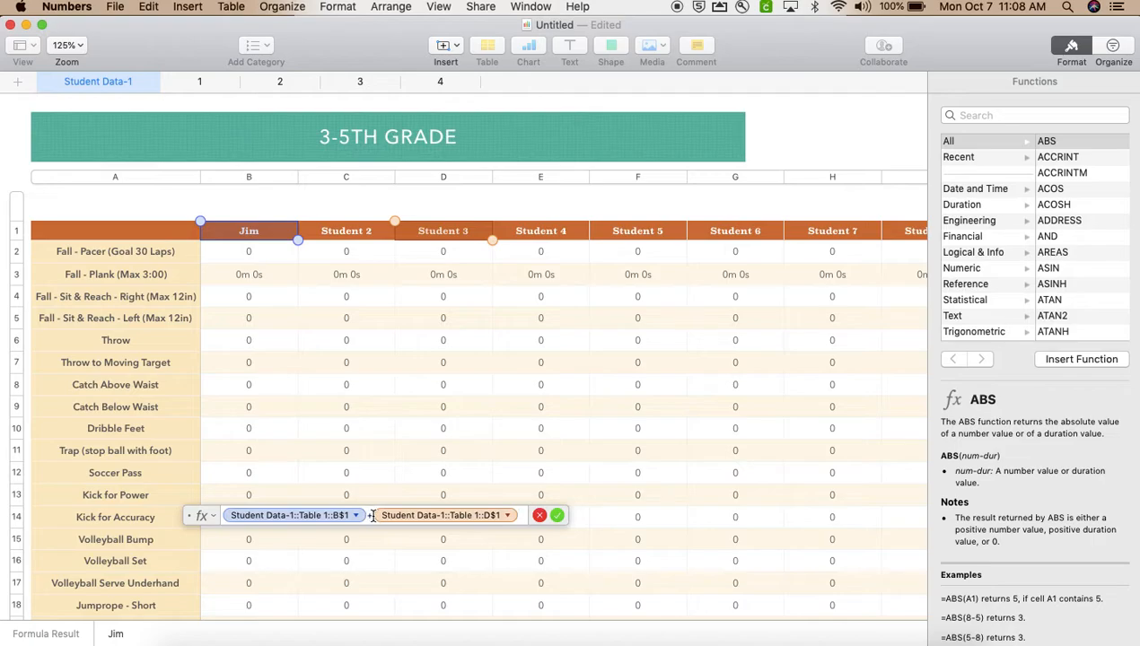
drag(371, 517, 219, 517)
key(BackSpace)
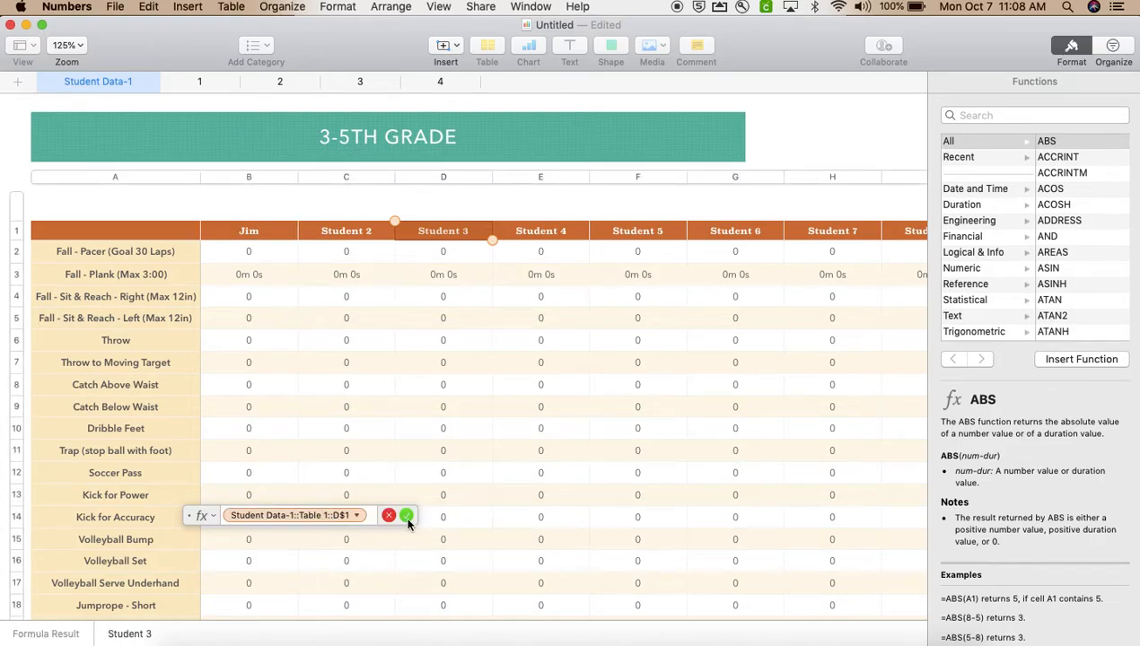
click(407, 517)
Change the Name cell's formula on sheet 4 to reference only Student Data-1's E$1 header, and check all four report sheets
click(441, 82)
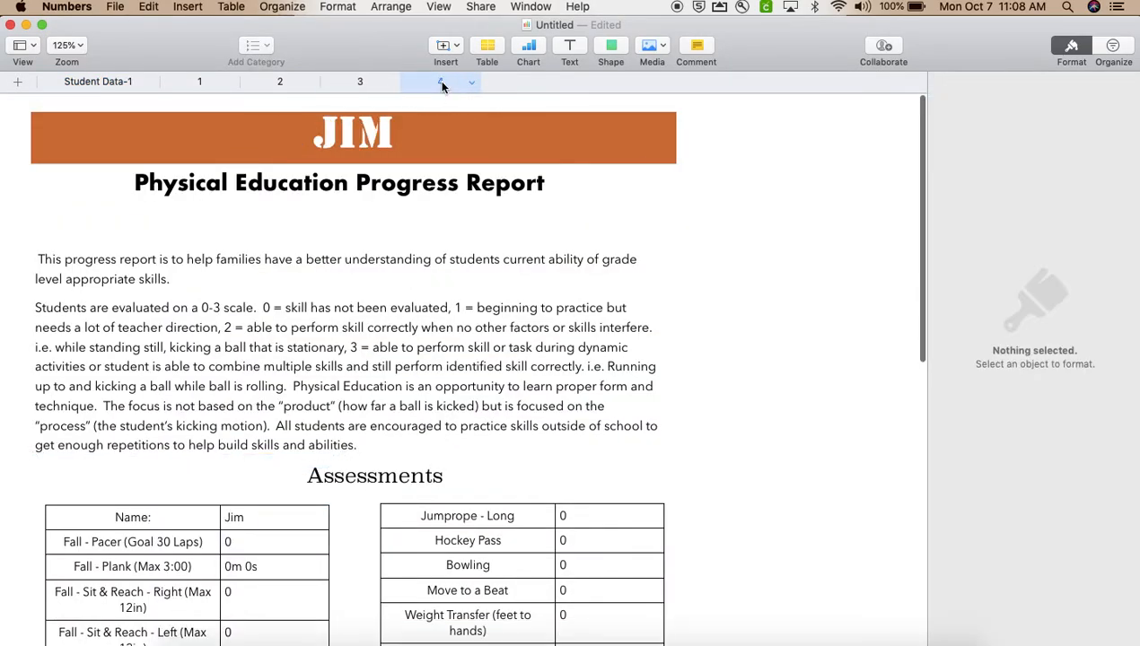
click(273, 517)
click(265, 514)
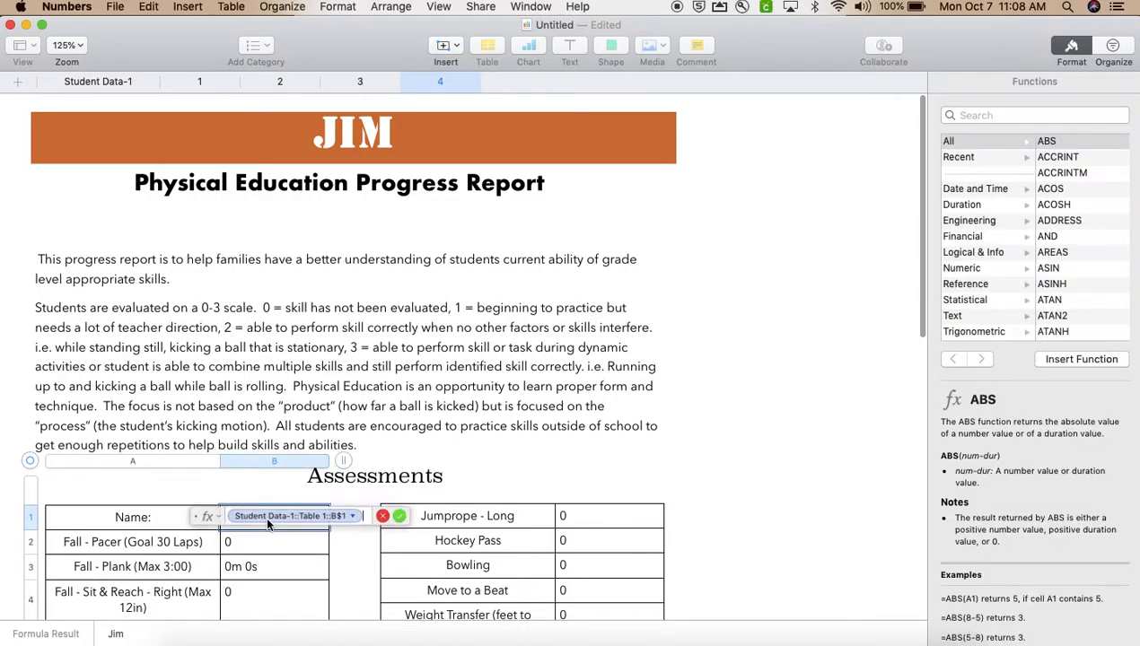
click(90, 78)
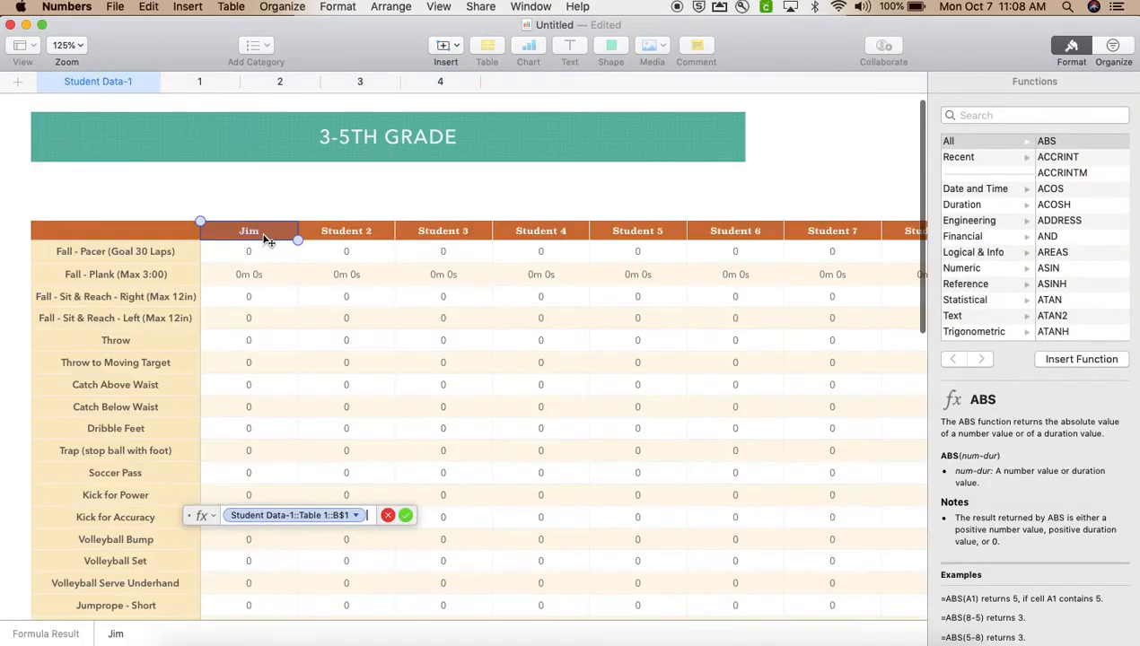
click(566, 232)
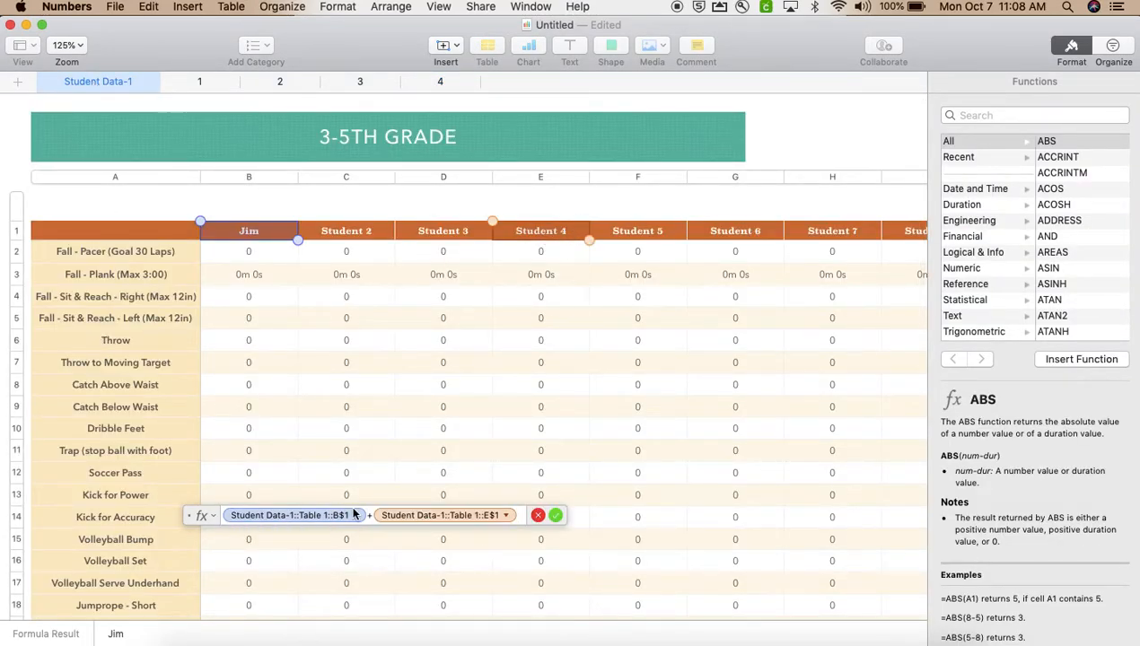
click(231, 516)
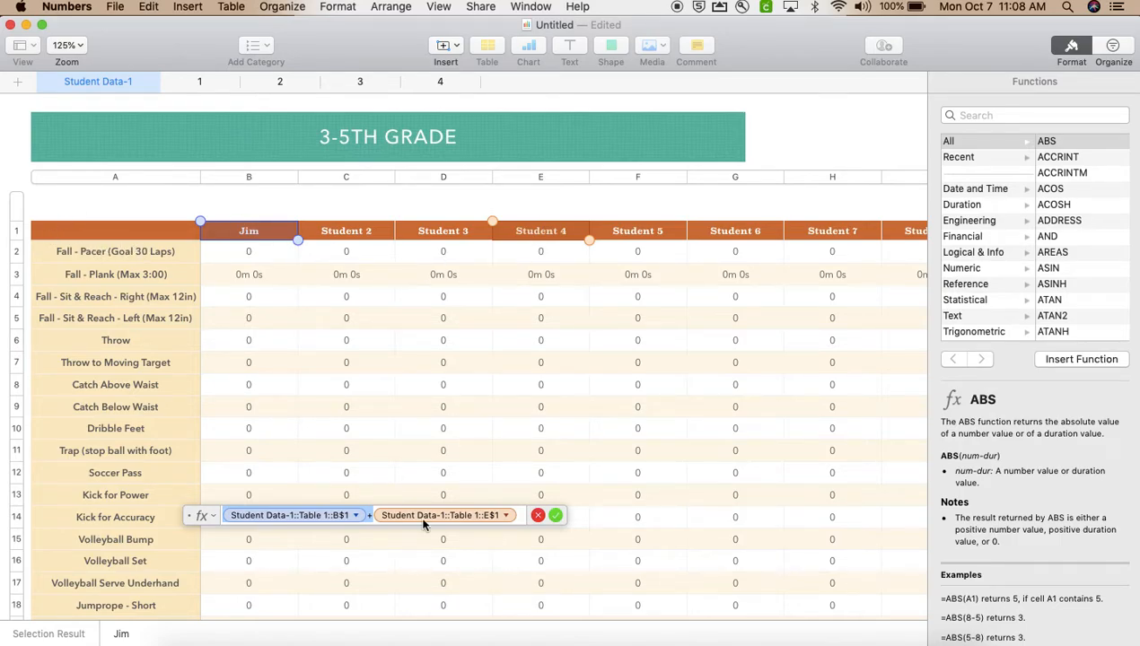
key(BackSpace)
key(BackSpace)
key(Return)
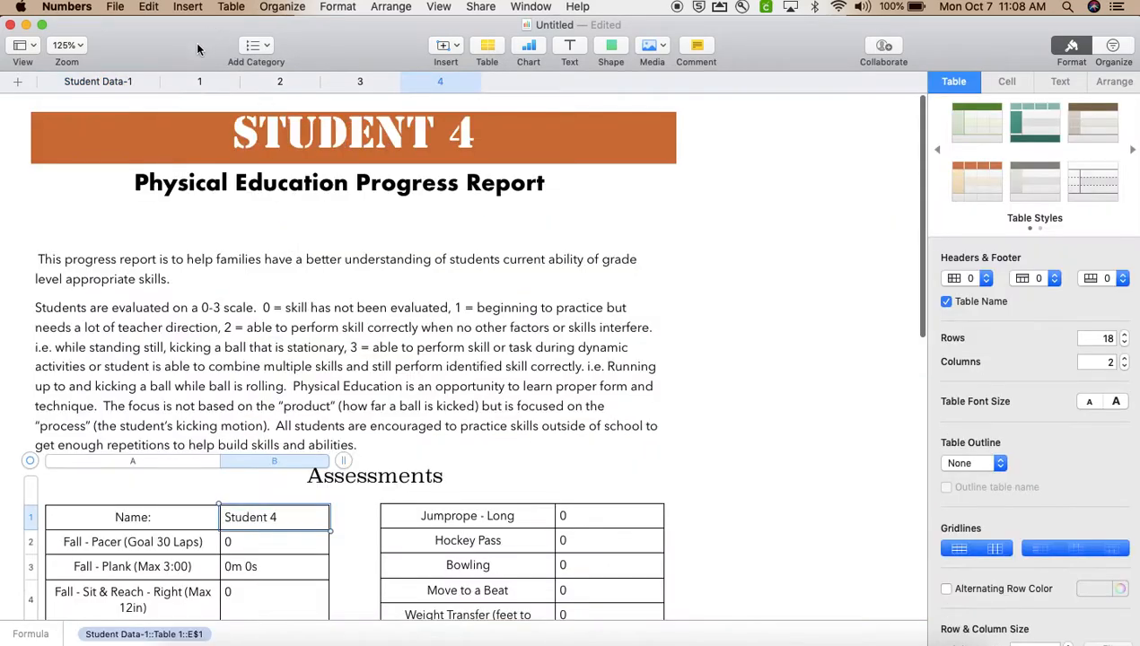
click(199, 81)
click(277, 82)
click(357, 82)
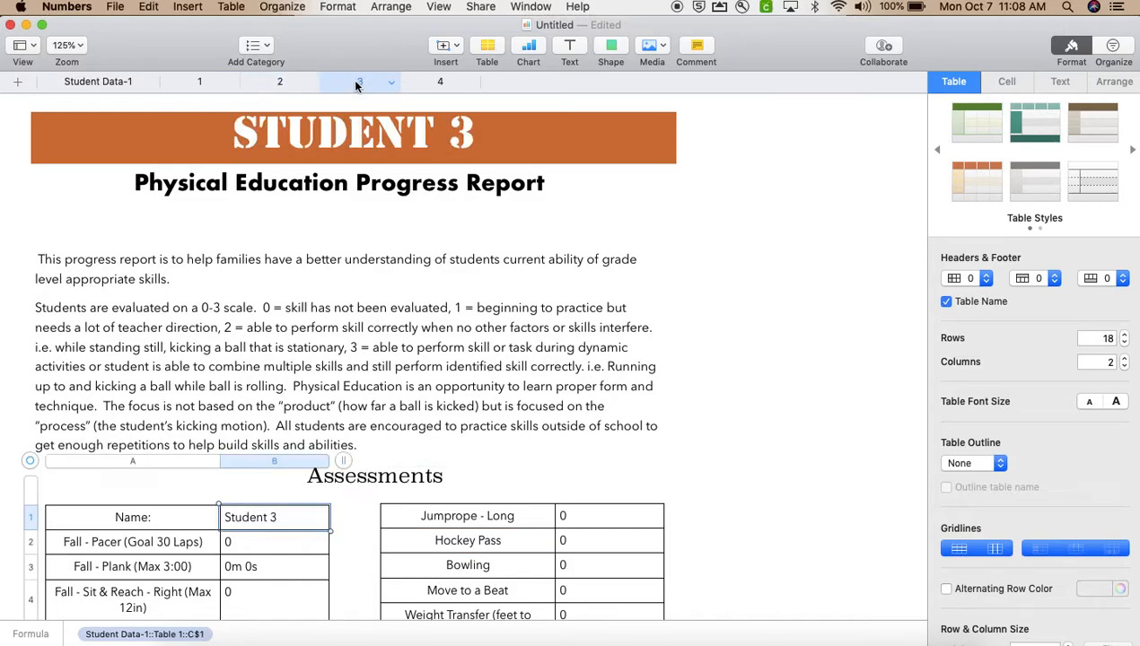
click(440, 86)
Enter scores of 1 for Throw and 2 for Throw to Moving Target in the first student's data column, and open report sheet 1
click(83, 82)
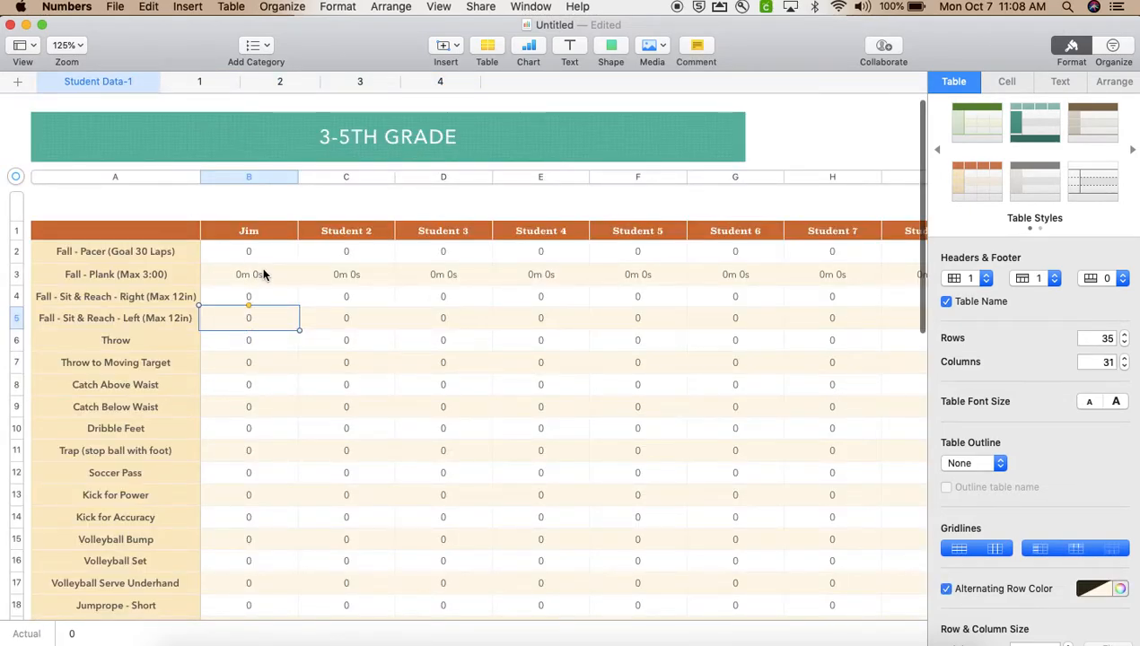
click(232, 368)
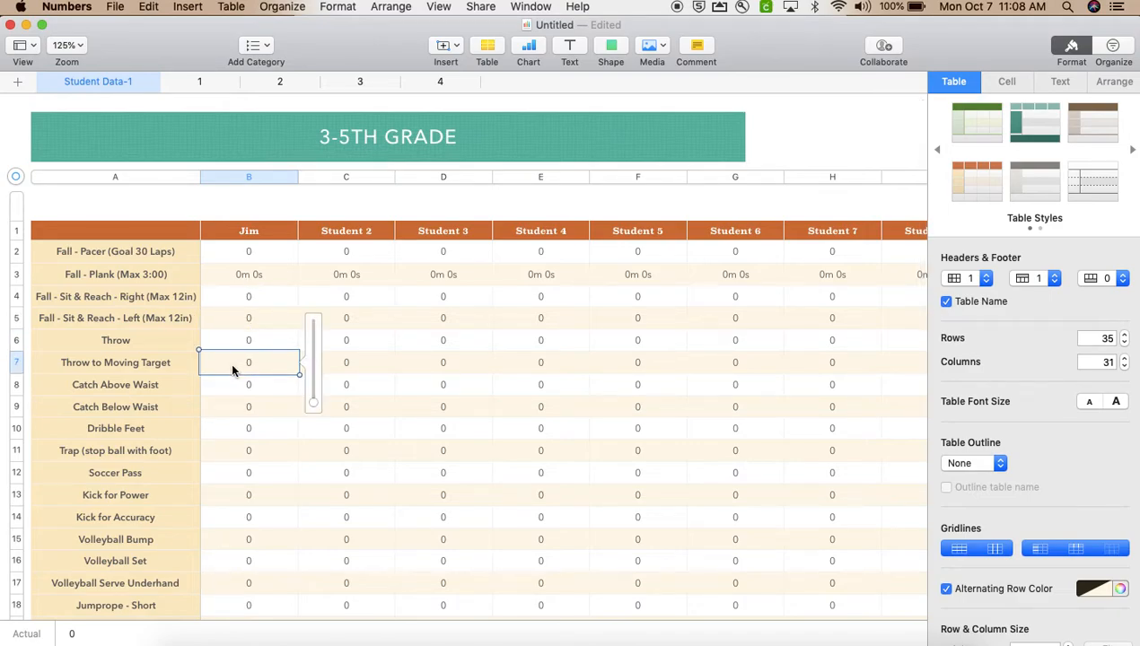
key(Up)
text(1)
key(Return)
text(2)
key(Return)
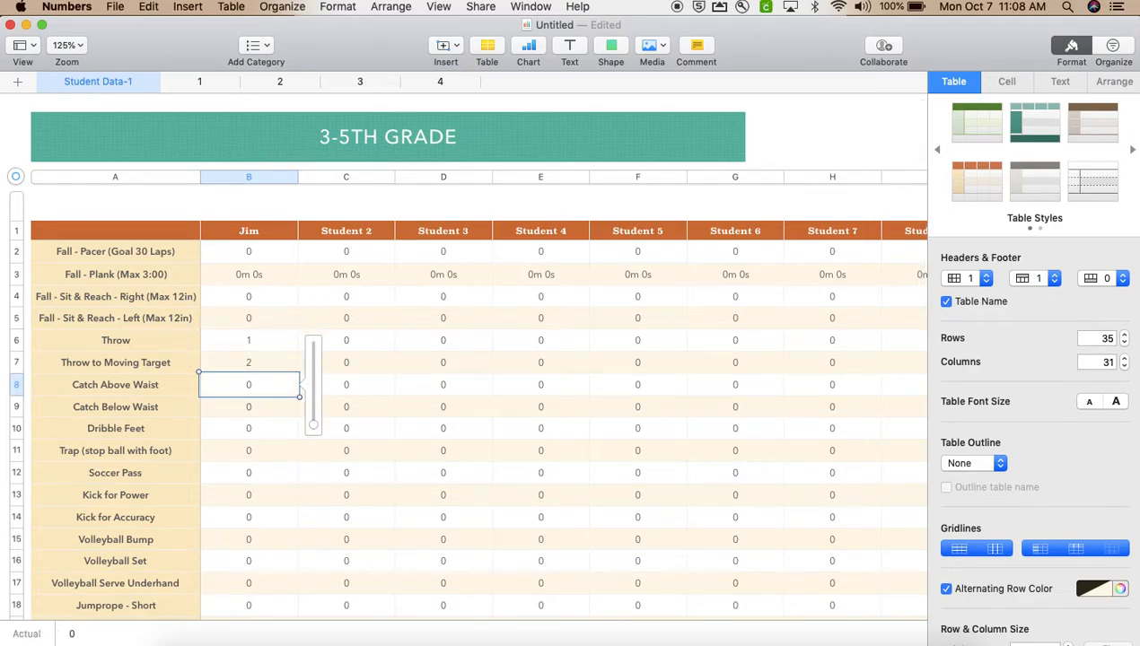
click(210, 86)
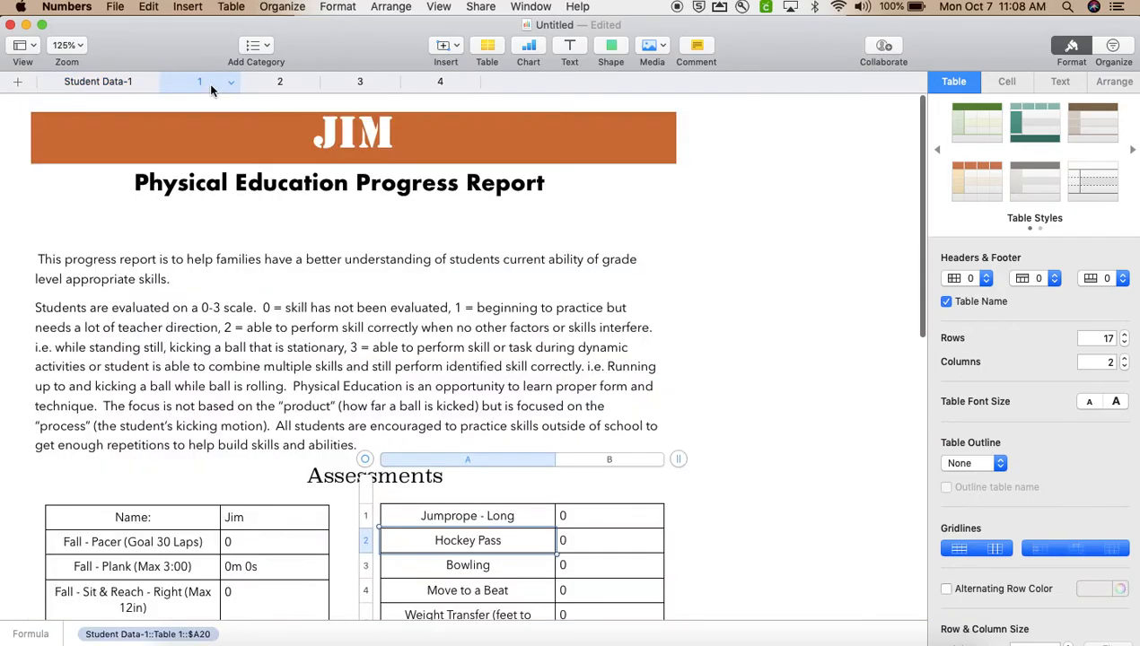
Rename the Jumprope - Long row label in Student Data-1 to "Hockey dribble"
scroll(285, 370, down, 8)
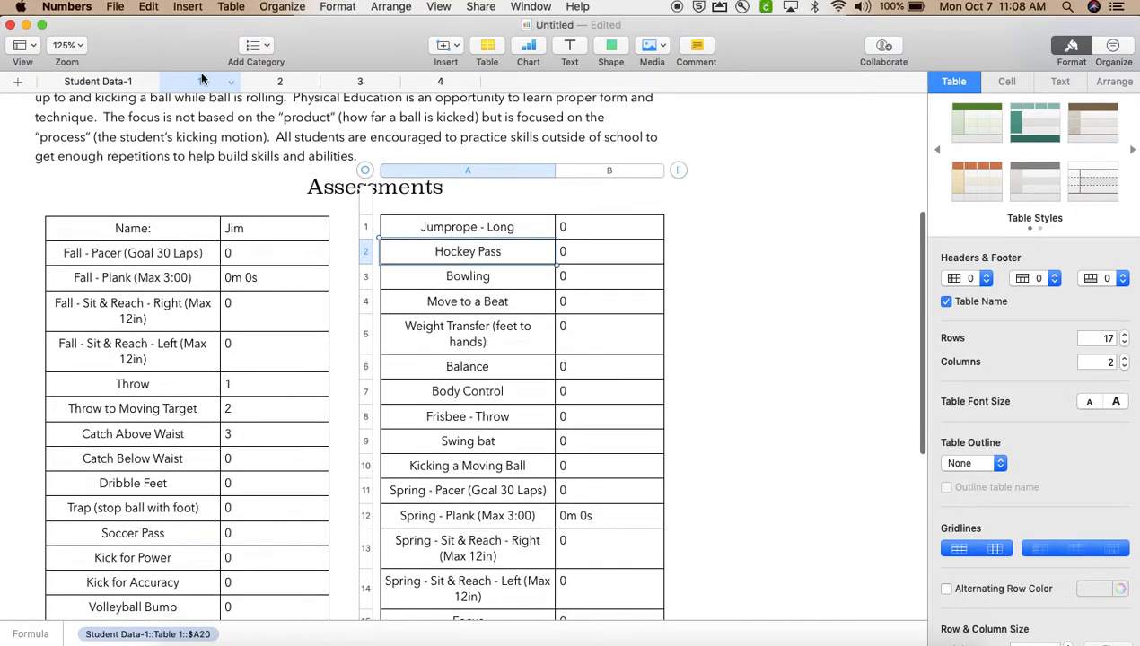
click(100, 82)
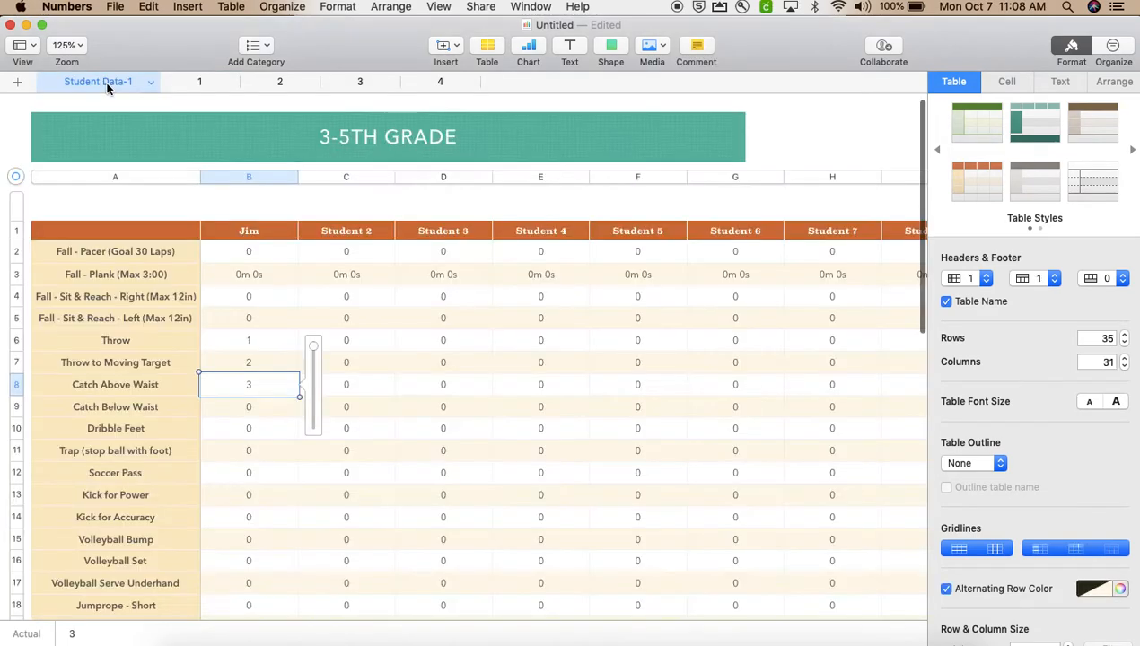
scroll(171, 367, down, 3)
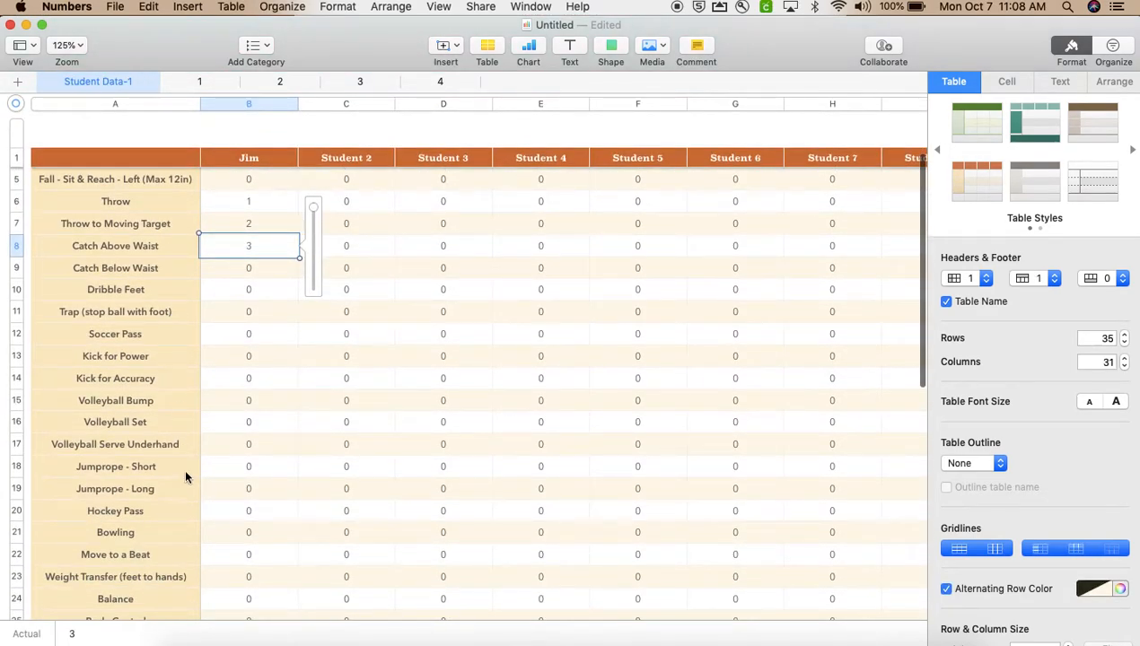
click(150, 490)
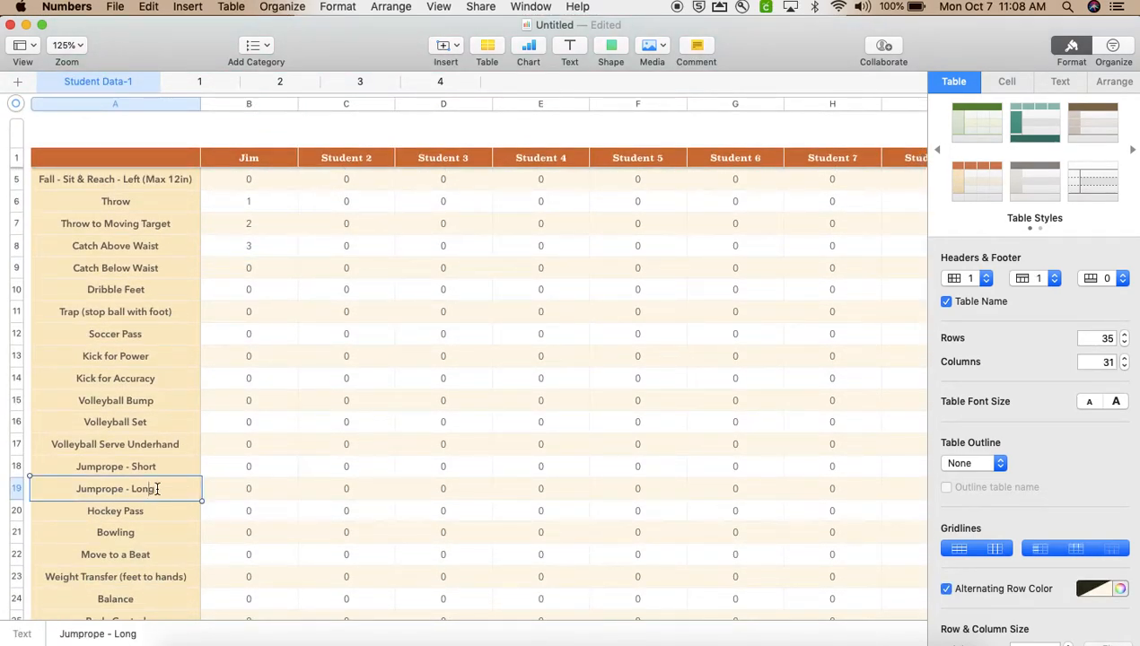
drag(137, 490, 63, 491)
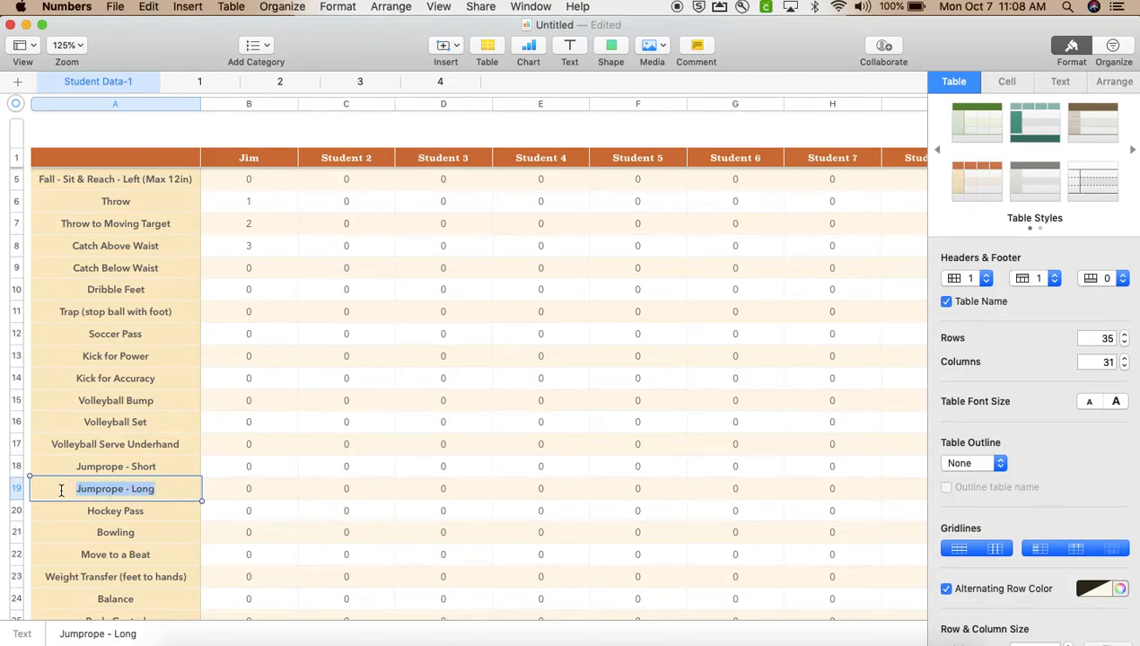
text(Hoc)
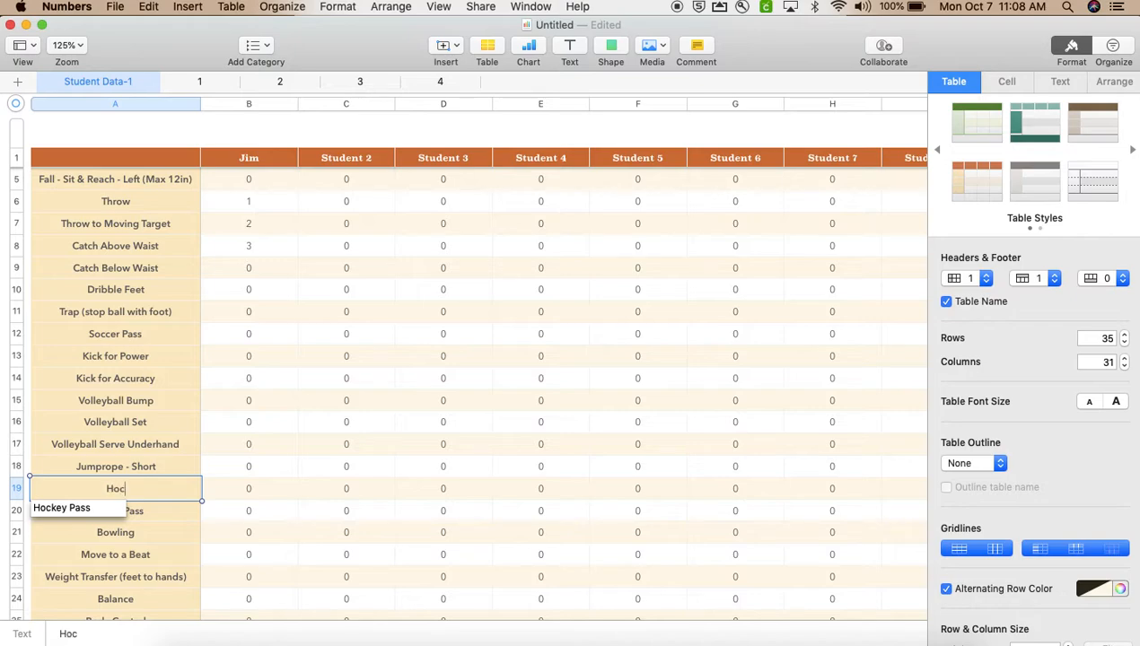
text(key dribble)
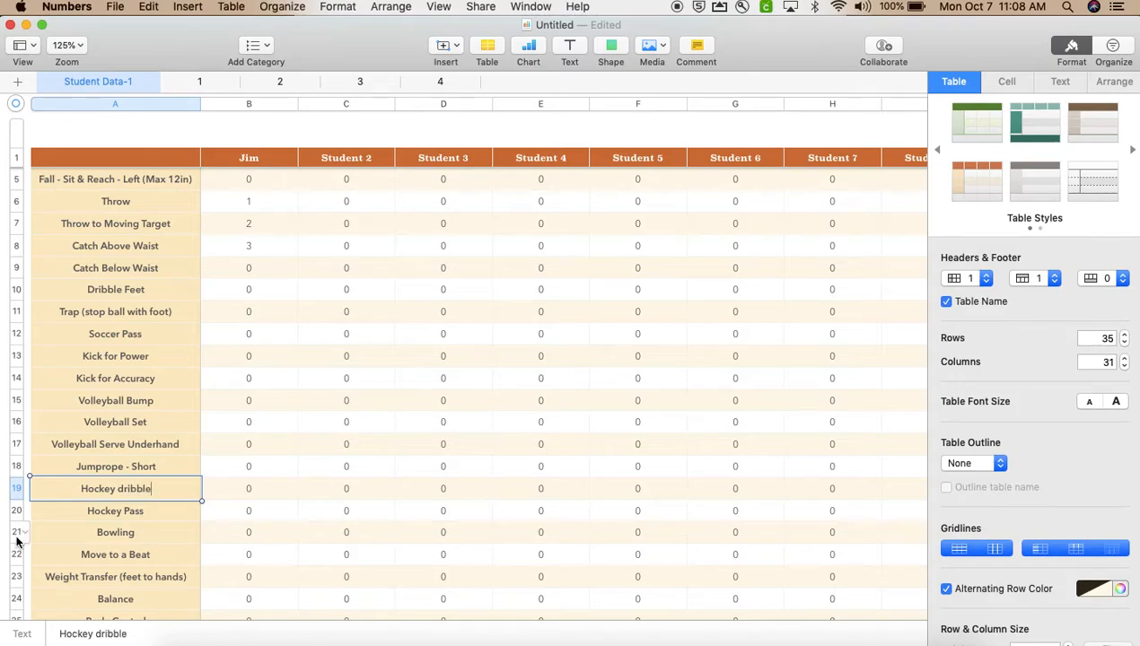
click(160, 517)
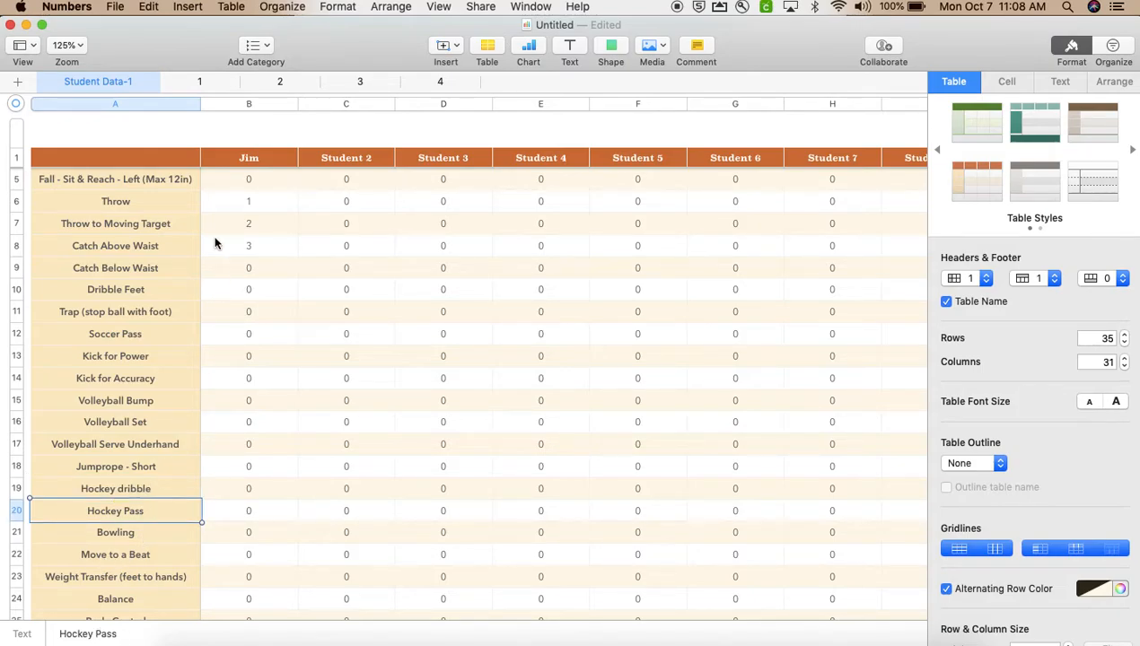
Compare both assessment tables on report sheet 1 with the skill labels in Student Data-1
click(200, 81)
scroll(169, 478, down, 5)
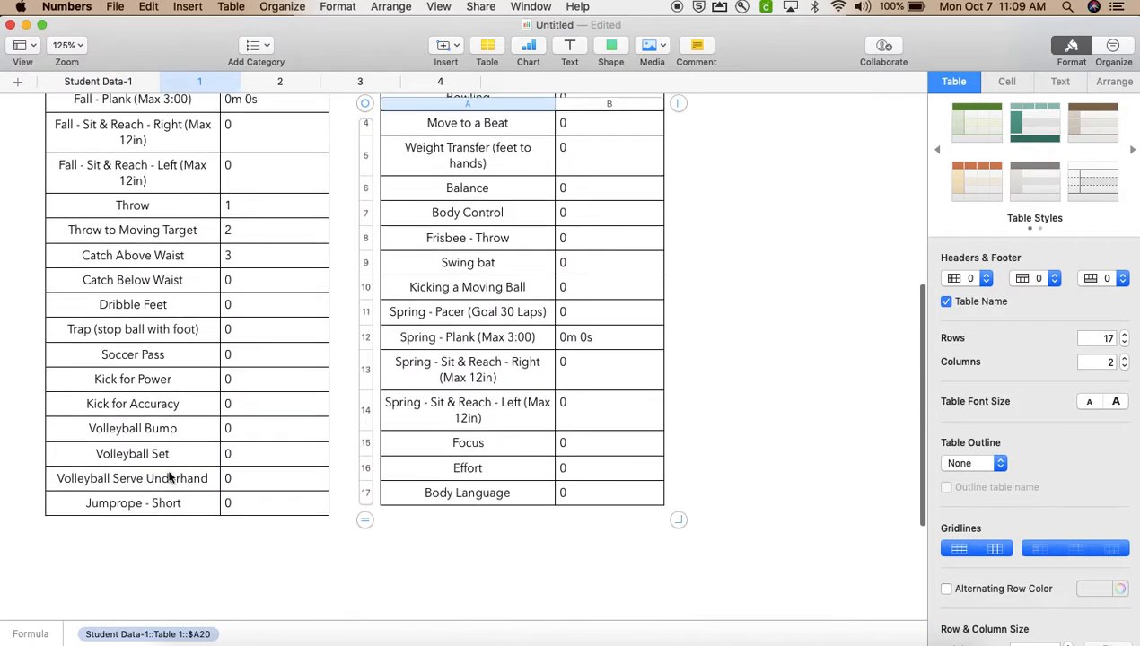
scroll(169, 479, down, 1)
scroll(491, 210, up, 5)
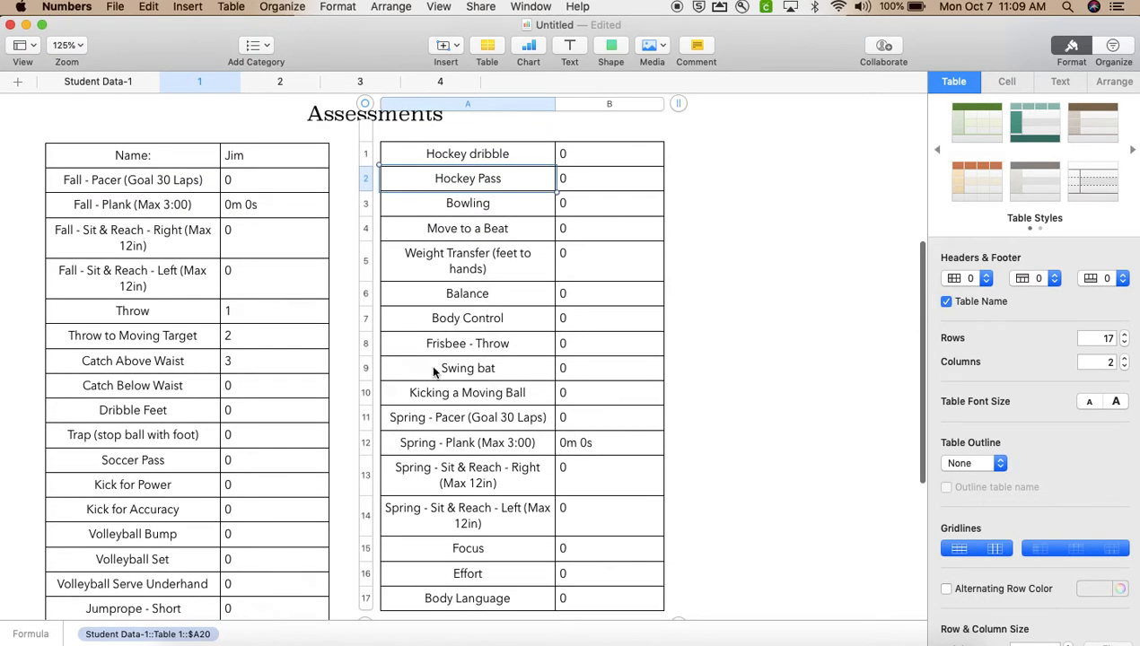
click(251, 432)
scroll(252, 332, down, 2)
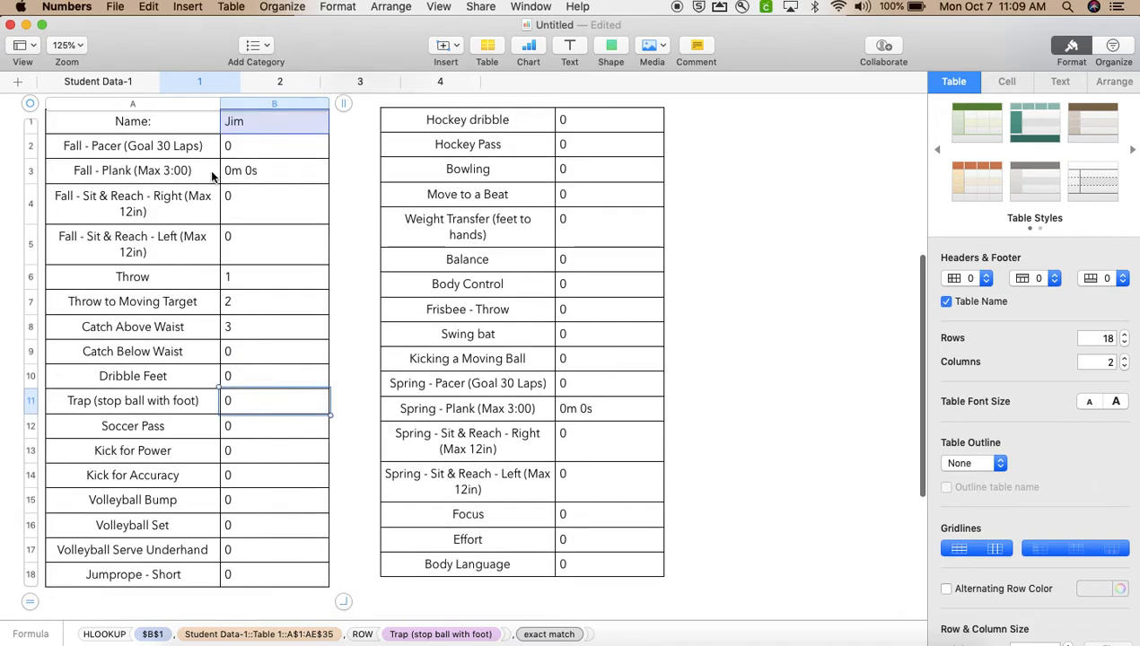
click(106, 81)
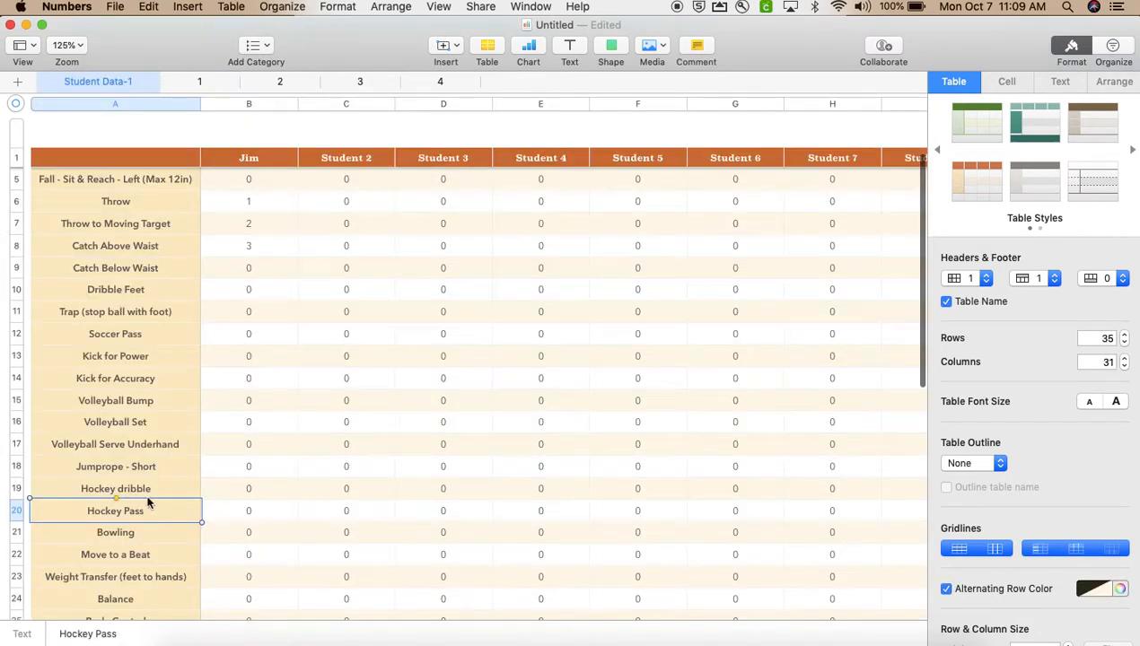
click(201, 82)
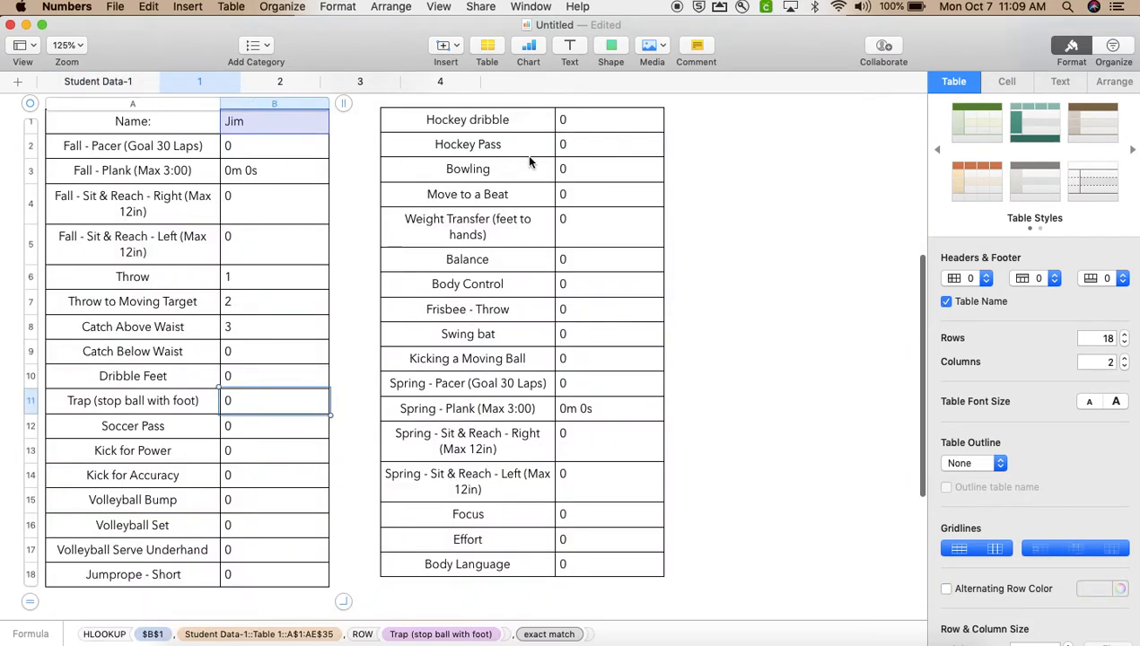
scroll(550, 141, up, 3)
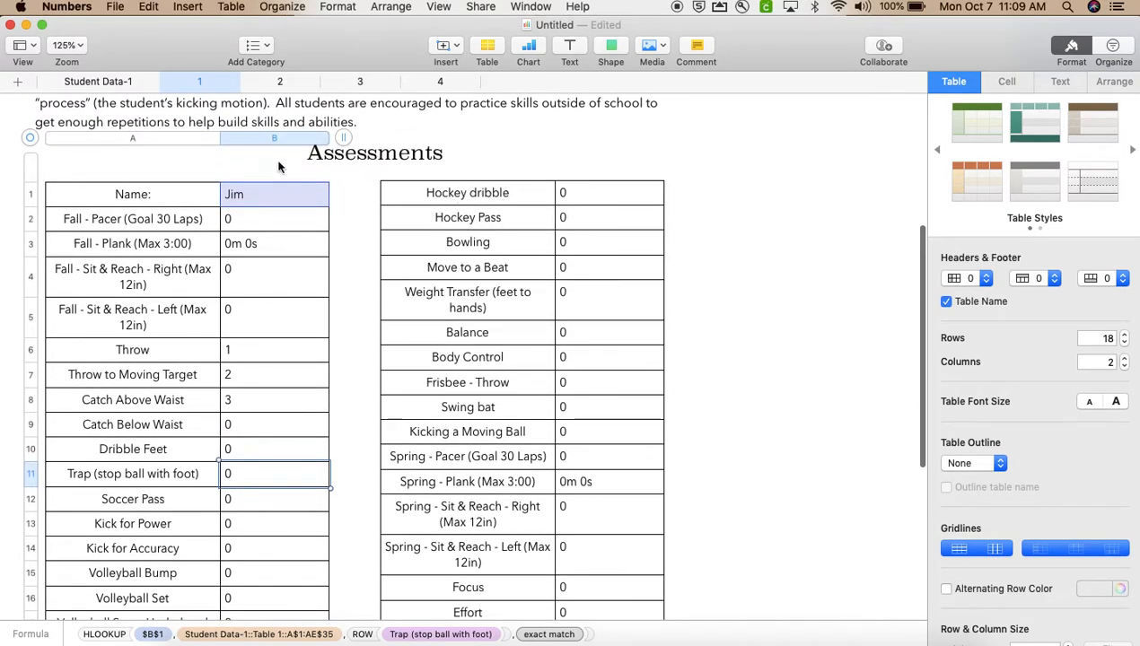
Rename the Throw row label in Student Data-1 to "Student reads at grade level"
click(114, 81)
scroll(145, 225, up, 5)
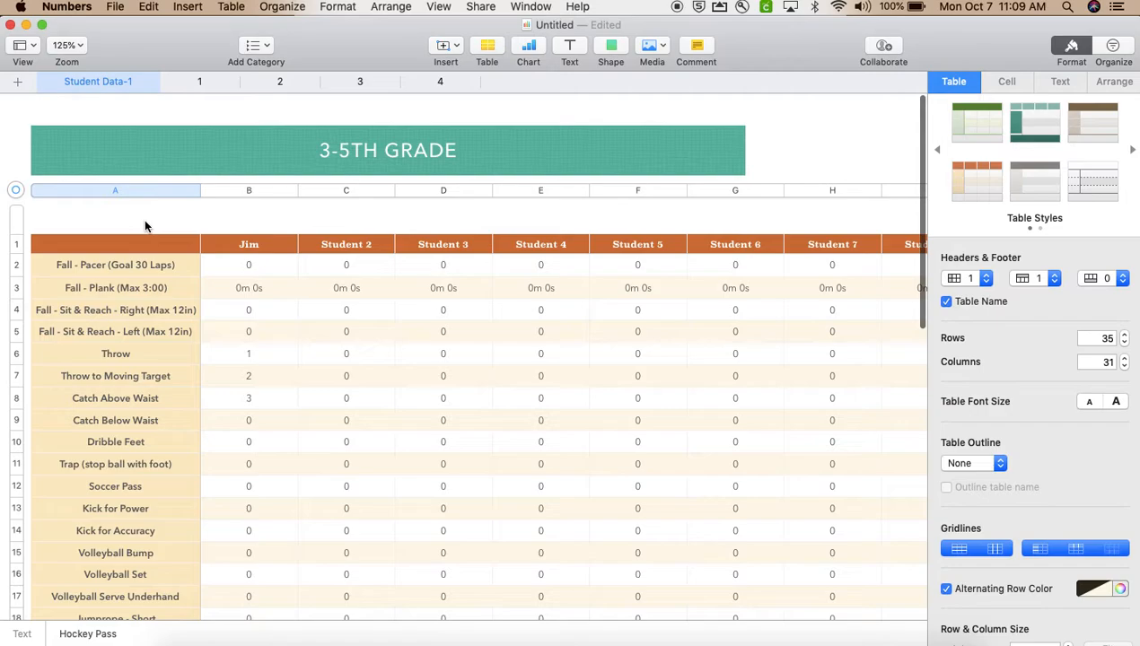
double_click(131, 355)
text(S)
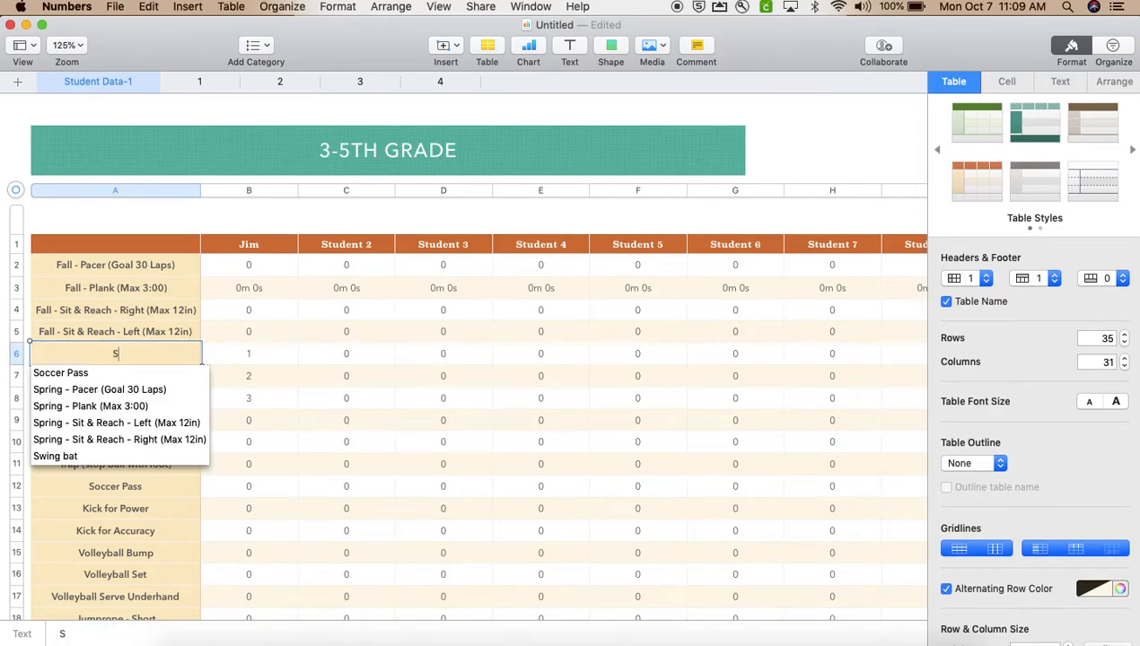
text(tudent re)
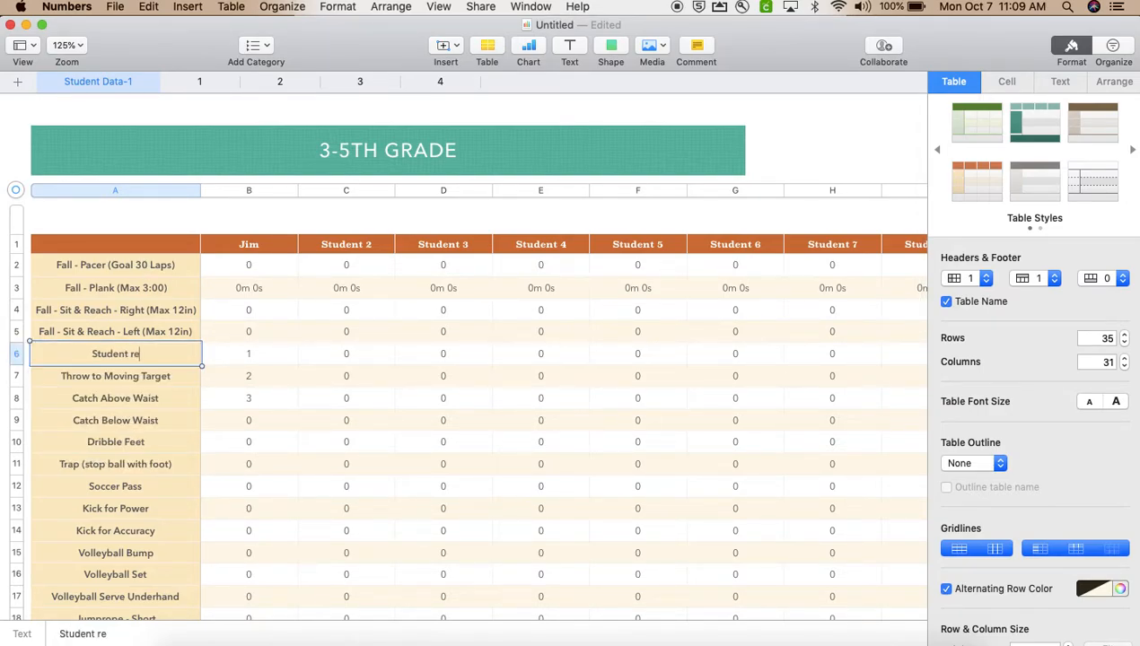
text(ads at grade level)
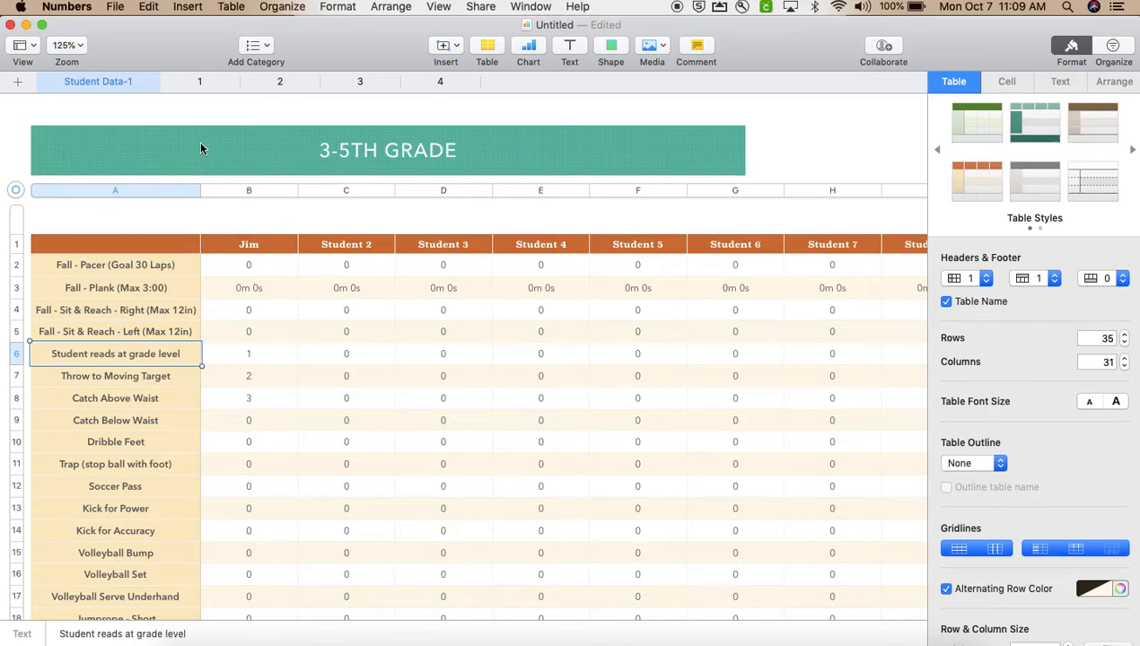
Check how report sheet 1 shows the renamed reading label, comparing its assessment rows with Student Data-1
click(208, 83)
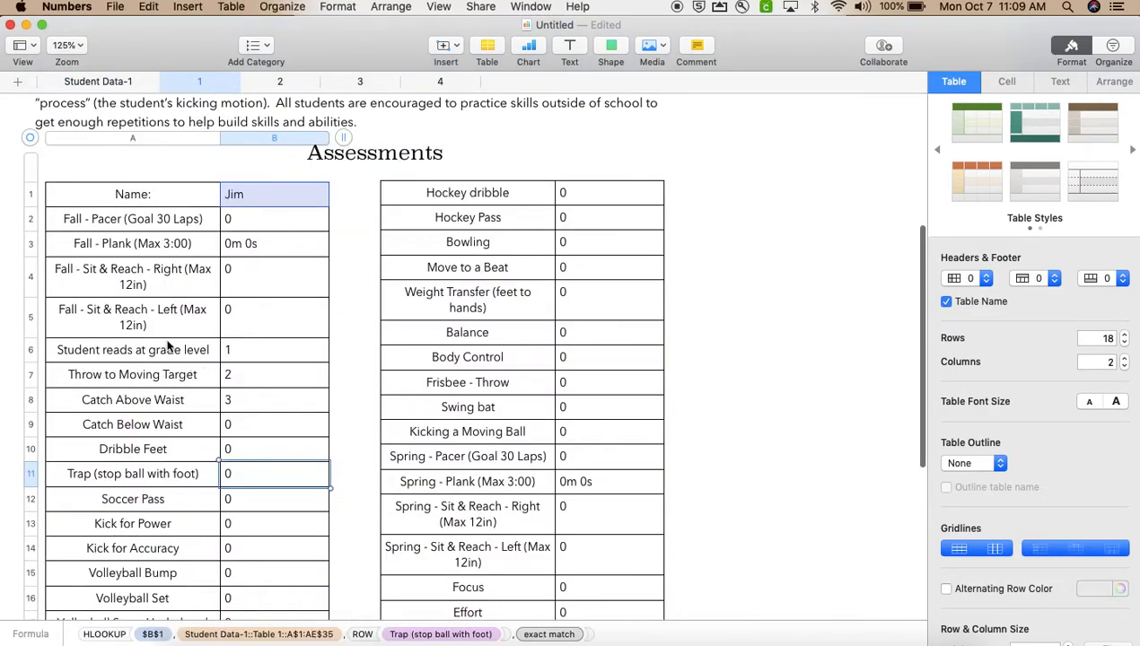
click(115, 87)
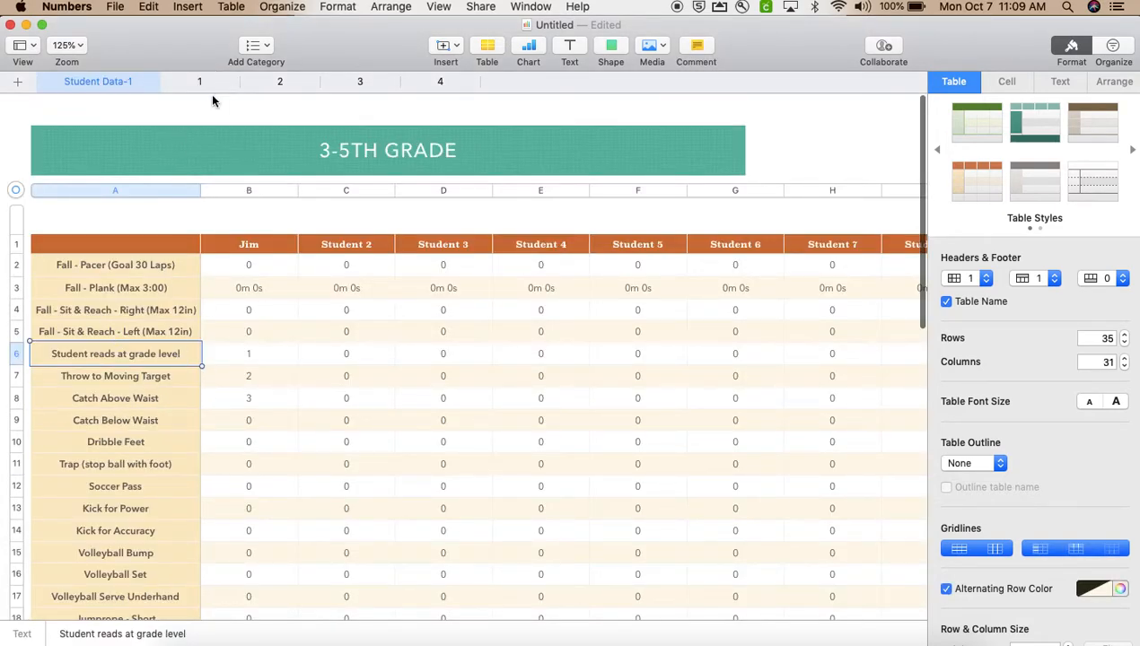
click(213, 85)
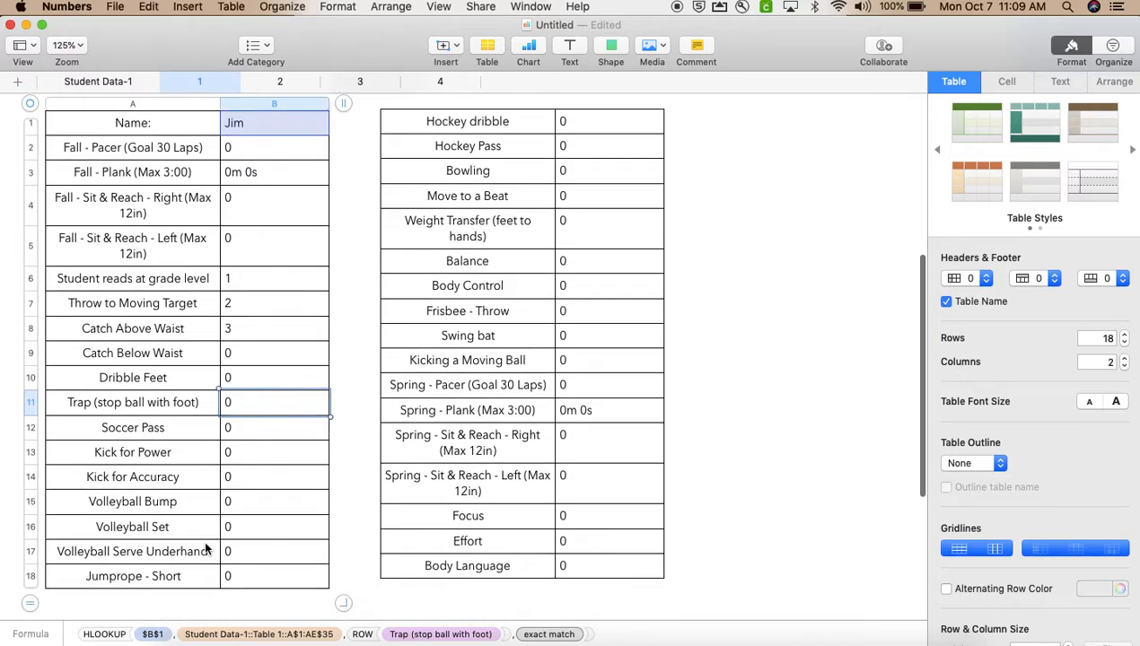
scroll(204, 550, down, 5)
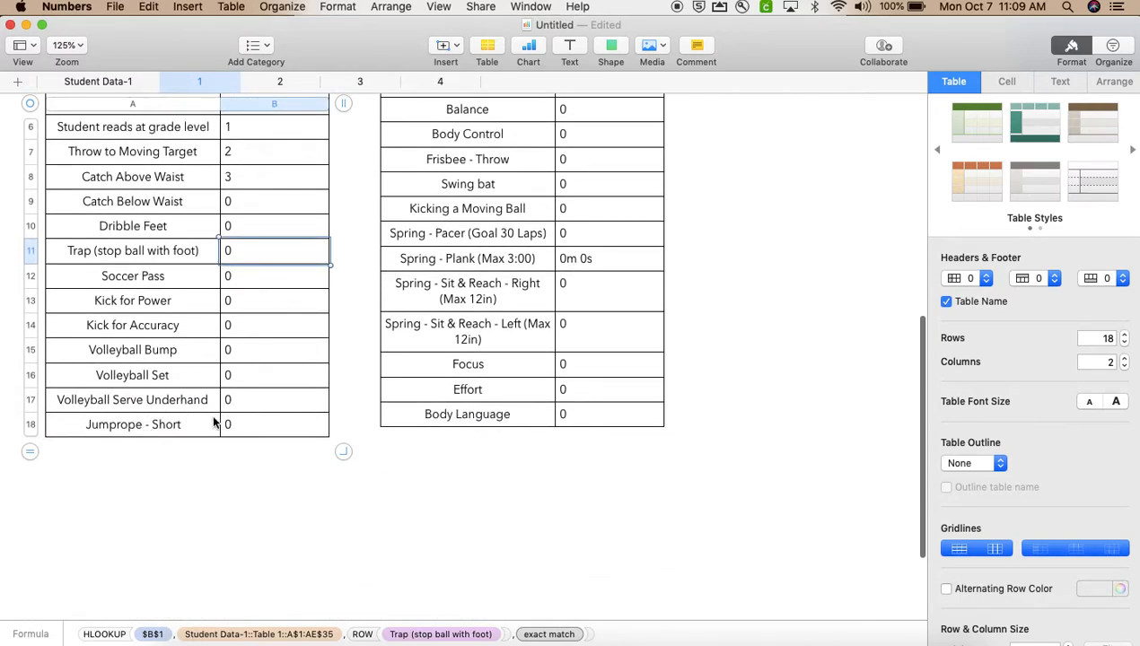
click(107, 86)
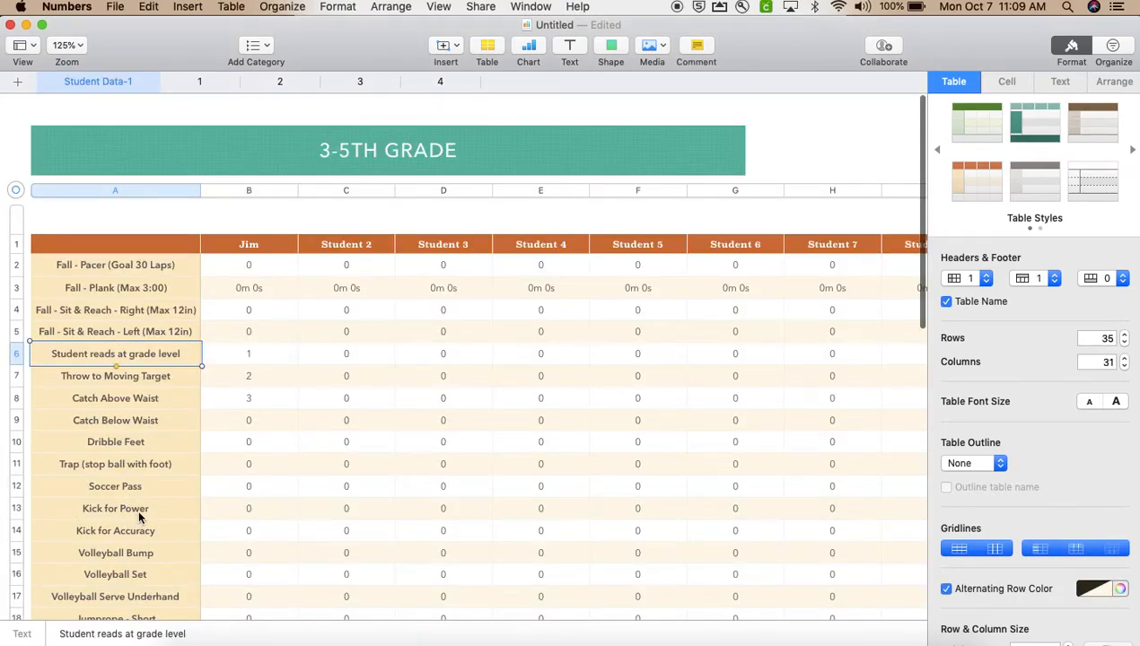
click(201, 83)
scroll(184, 231, up, 3)
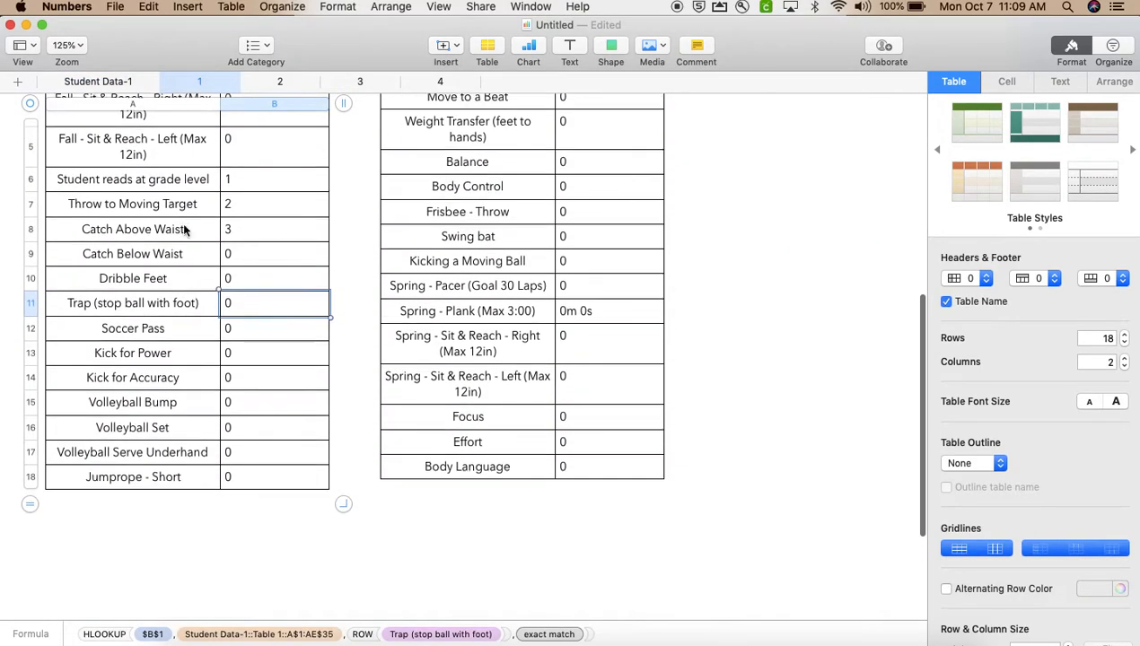
scroll(185, 162, up, 5)
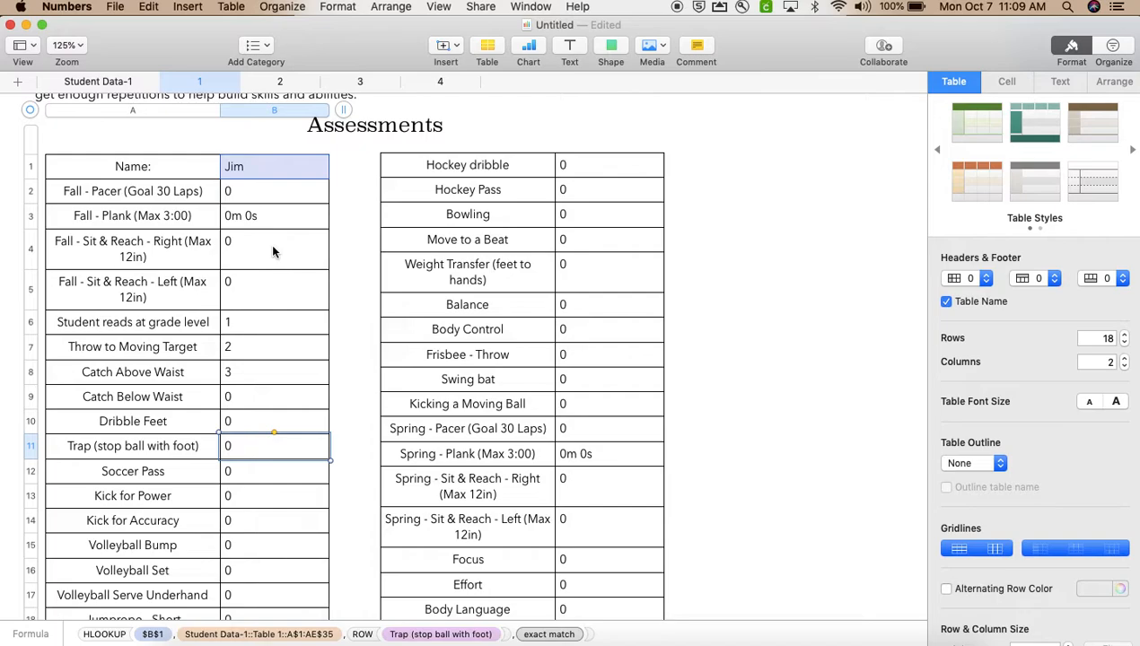
Undo both skill label renames in Student Data-1, restoring Throw and Jumprope - Long
key(super+z)
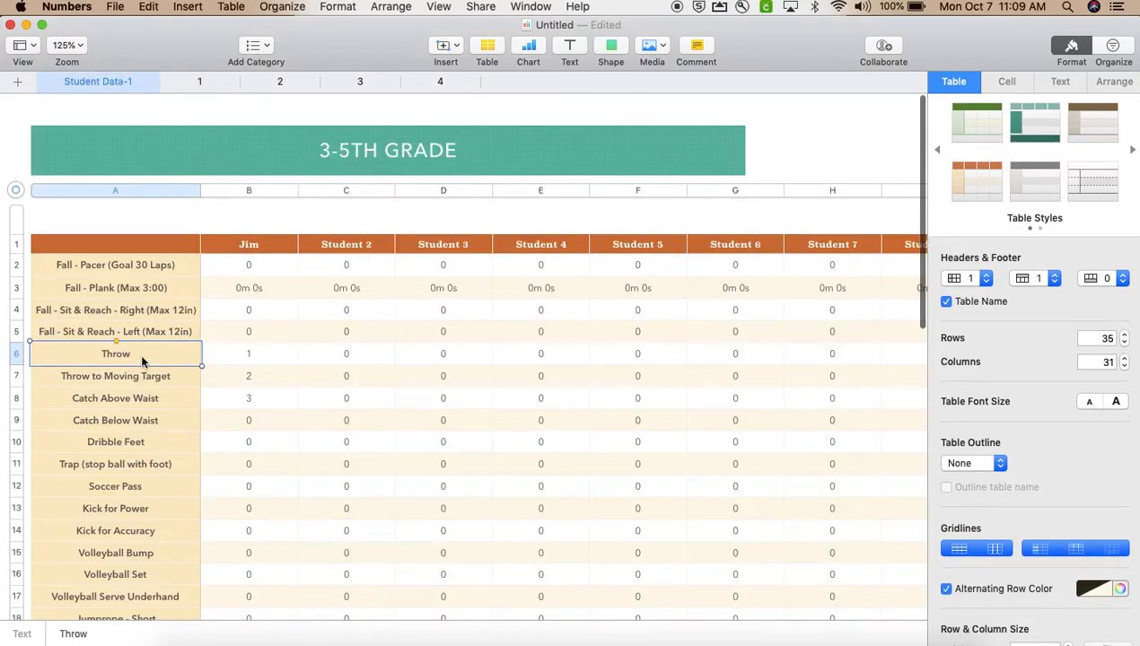
scroll(176, 442, down, 8)
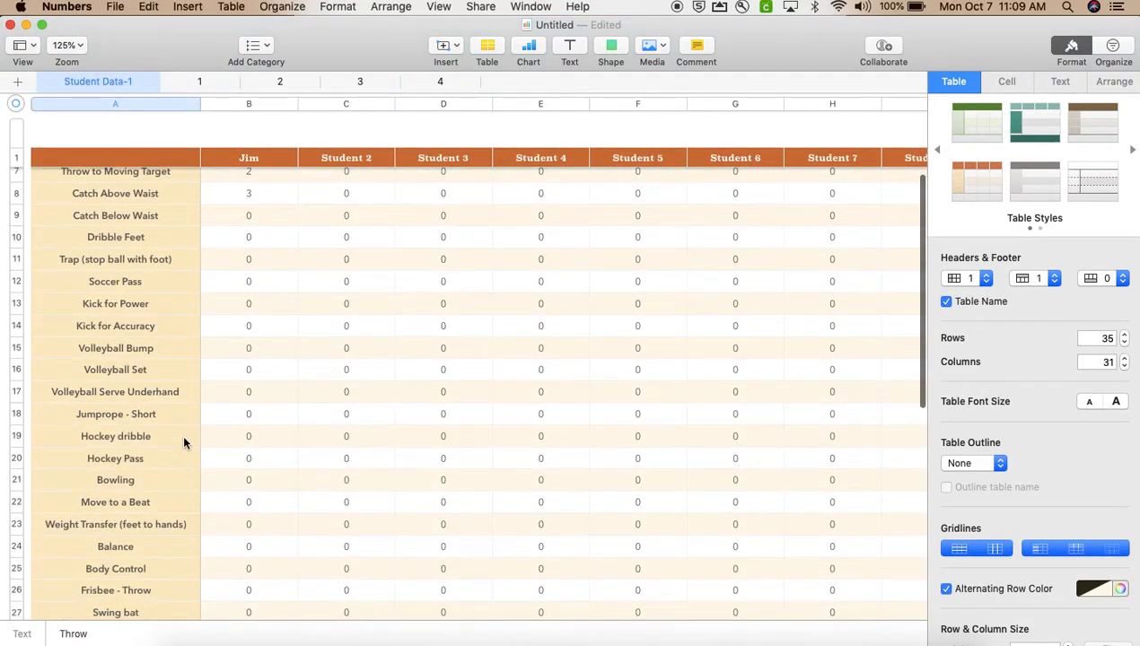
key(super+z)
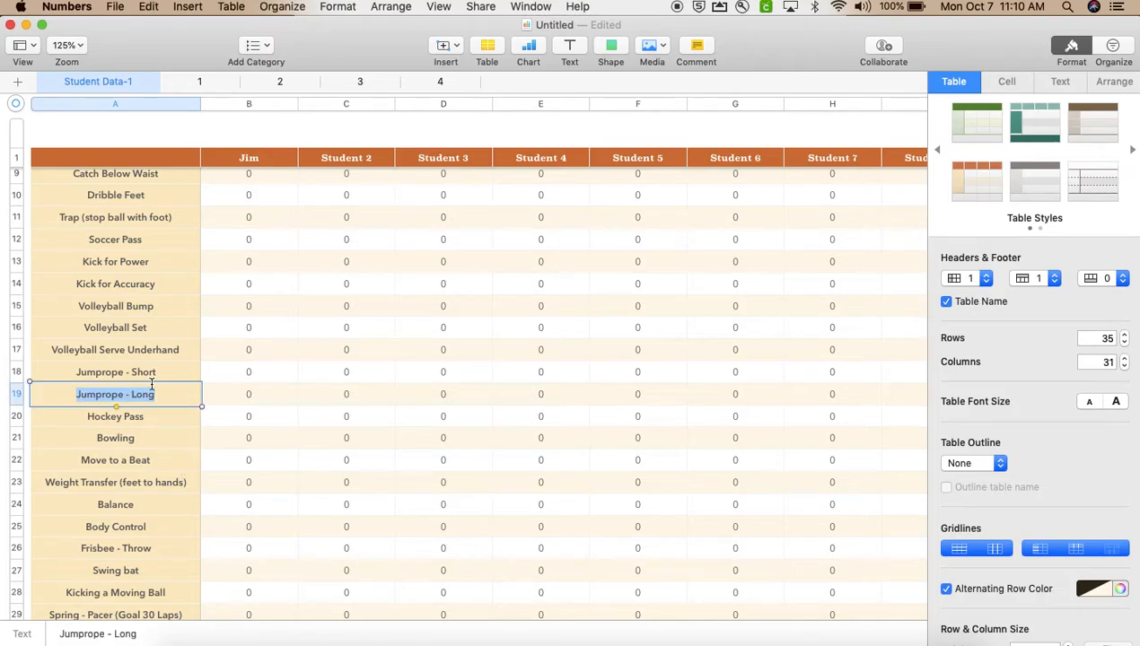
click(179, 426)
scroll(422, 165, up, 10)
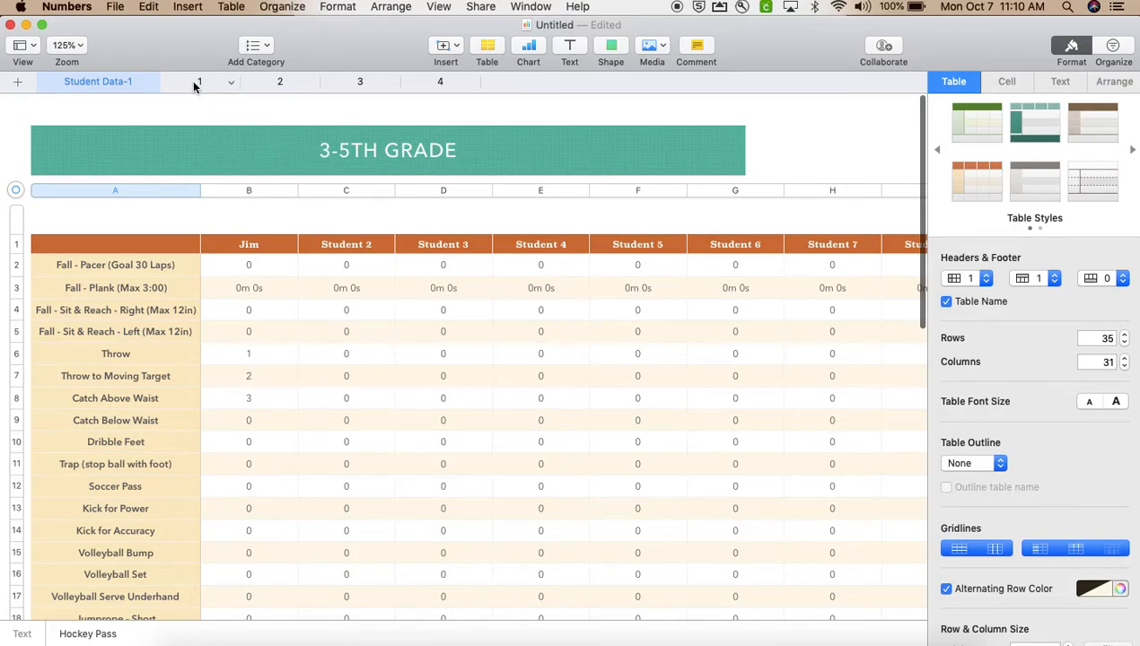
Set the print setup to cover all sheets and open the print dialog
click(115, 6)
click(167, 285)
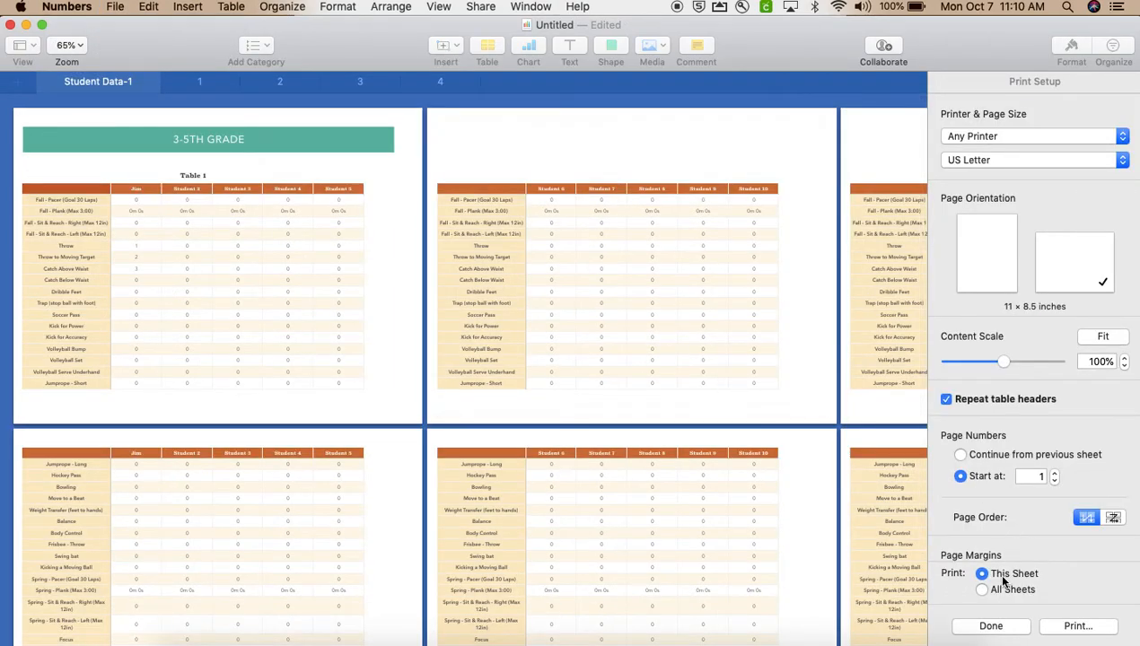
click(984, 590)
click(1075, 629)
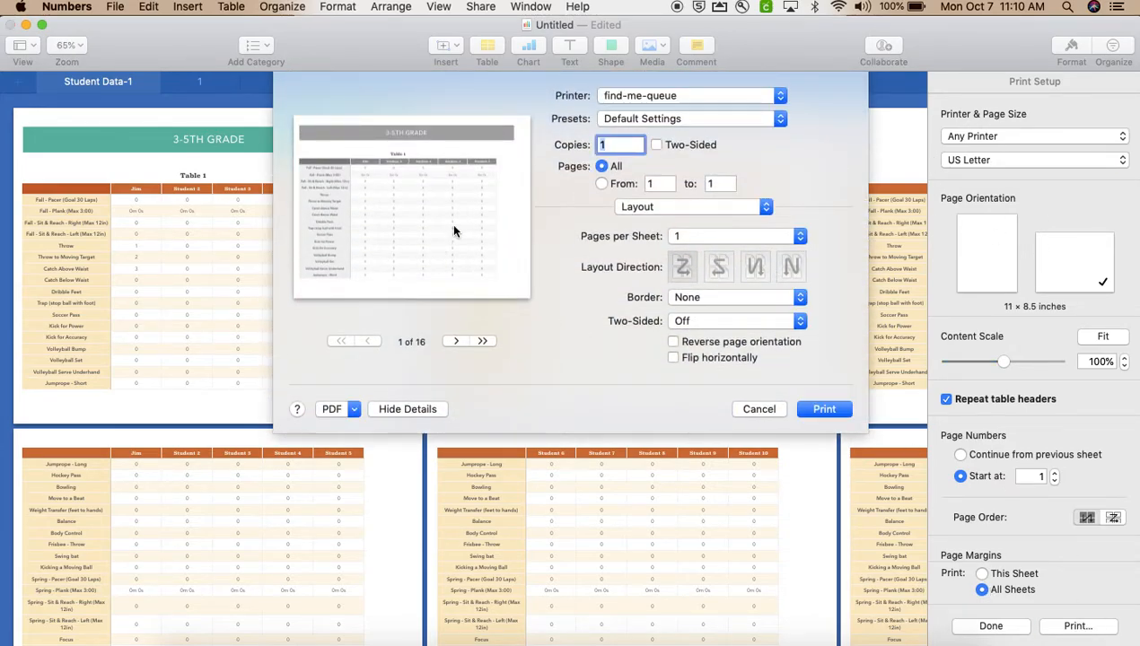
Page through the print preview to the first student's progress report on page 13
click(456, 342)
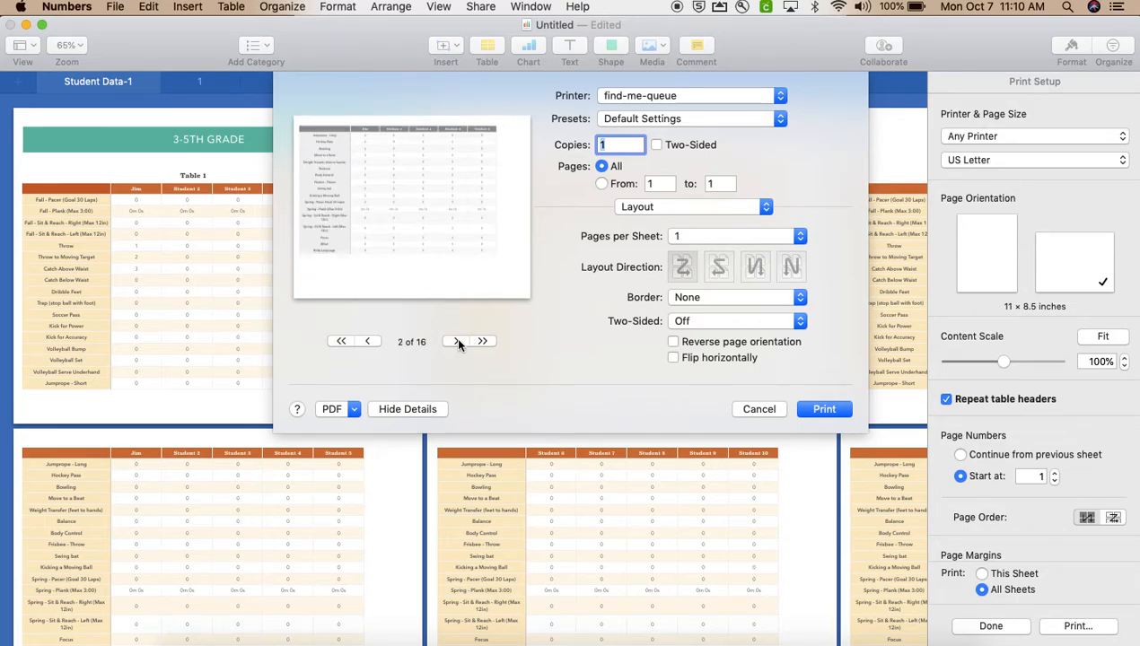
click(457, 342)
click(456, 342)
click(456, 342)
click(456, 342)
click(456, 342)
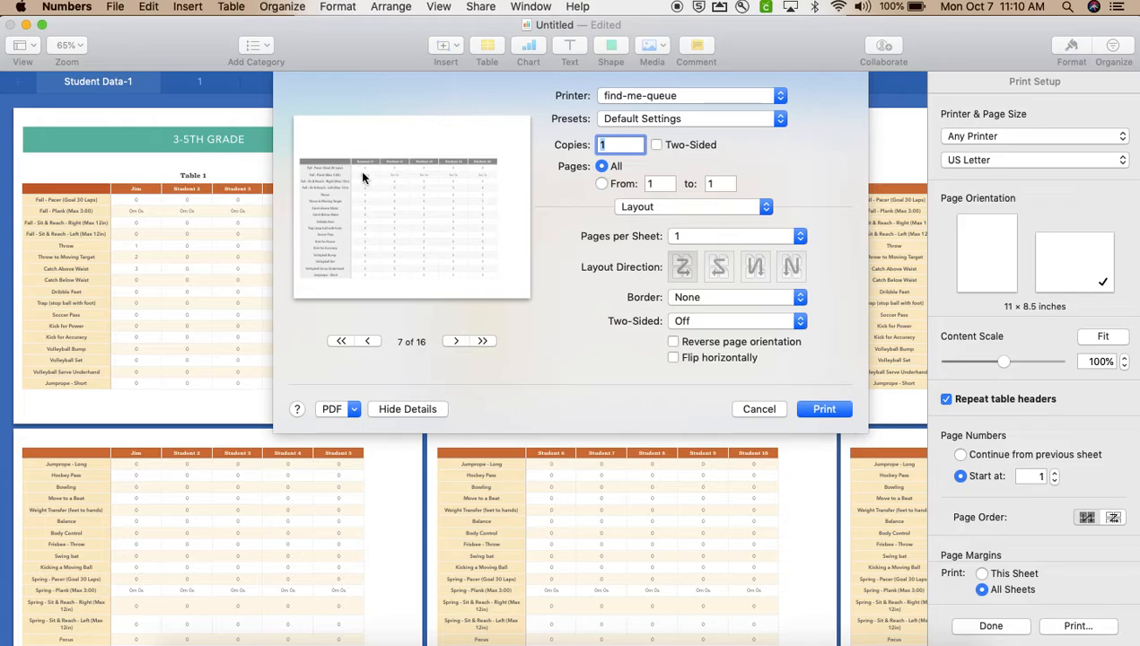
click(456, 341)
click(456, 341)
click(456, 341)
click(456, 341)
click(457, 342)
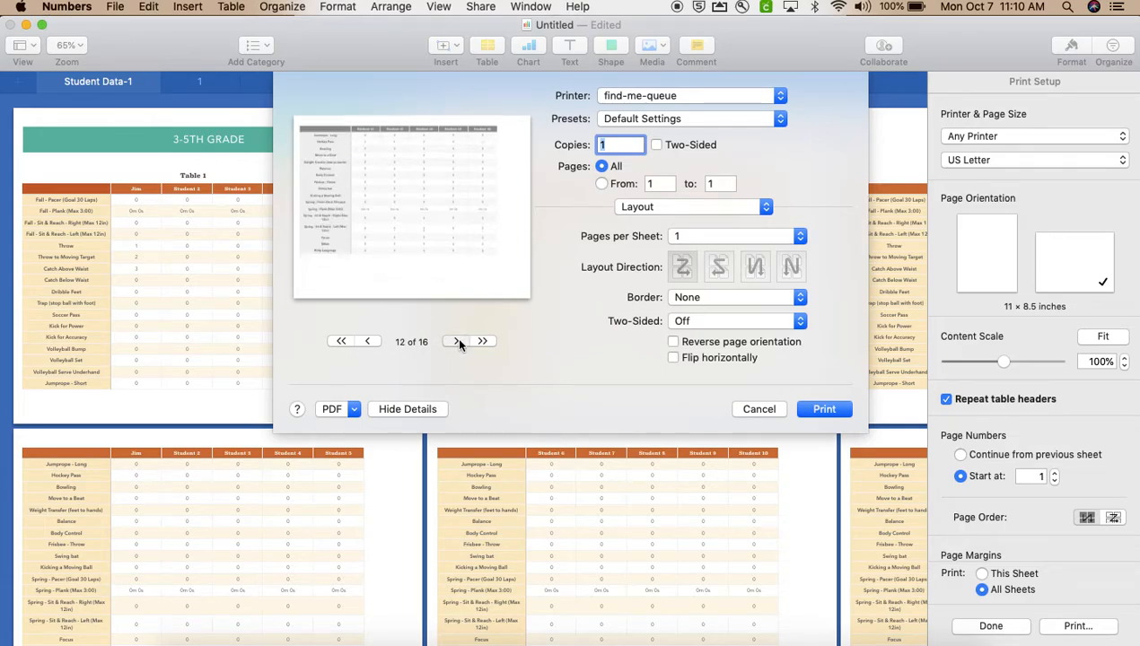
click(457, 341)
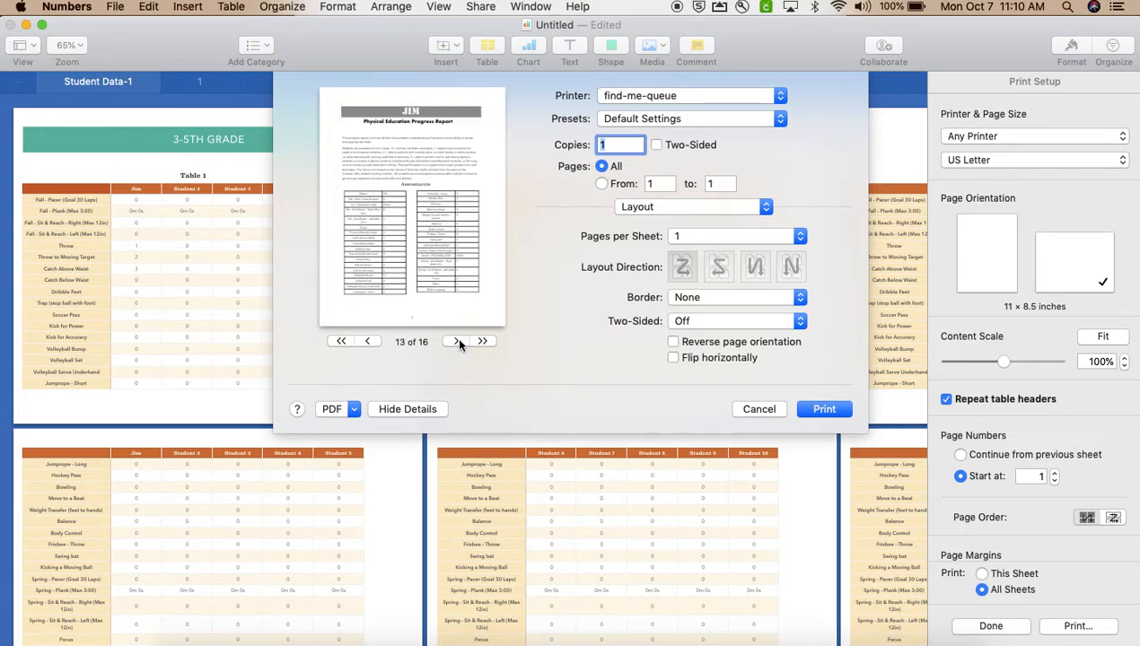
Limit the print range to pages 13 to 16 and preview the students' progress reports through the last page
click(660, 183)
text(3)
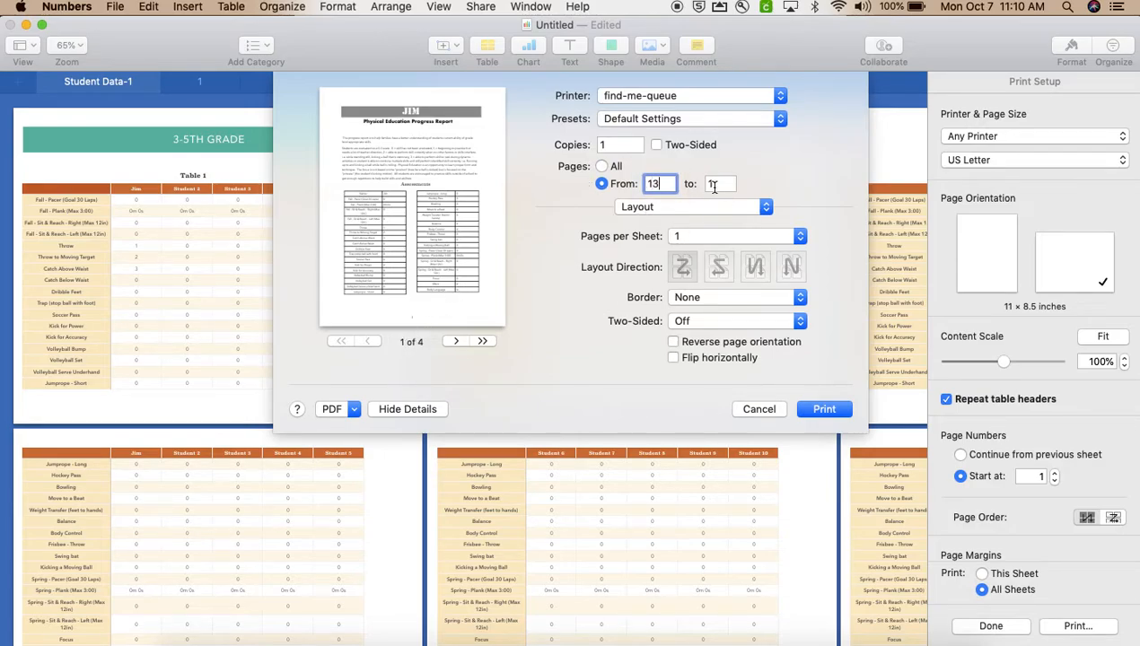
click(722, 183)
text(3)
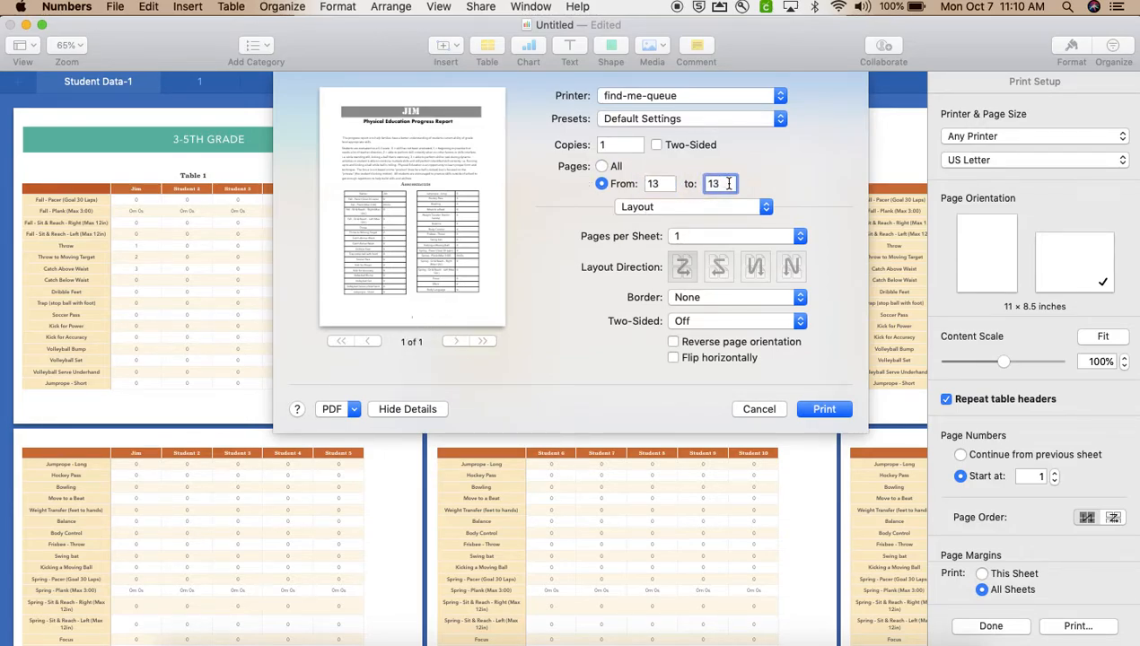
key(BackSpace)
text(6)
click(455, 342)
click(454, 342)
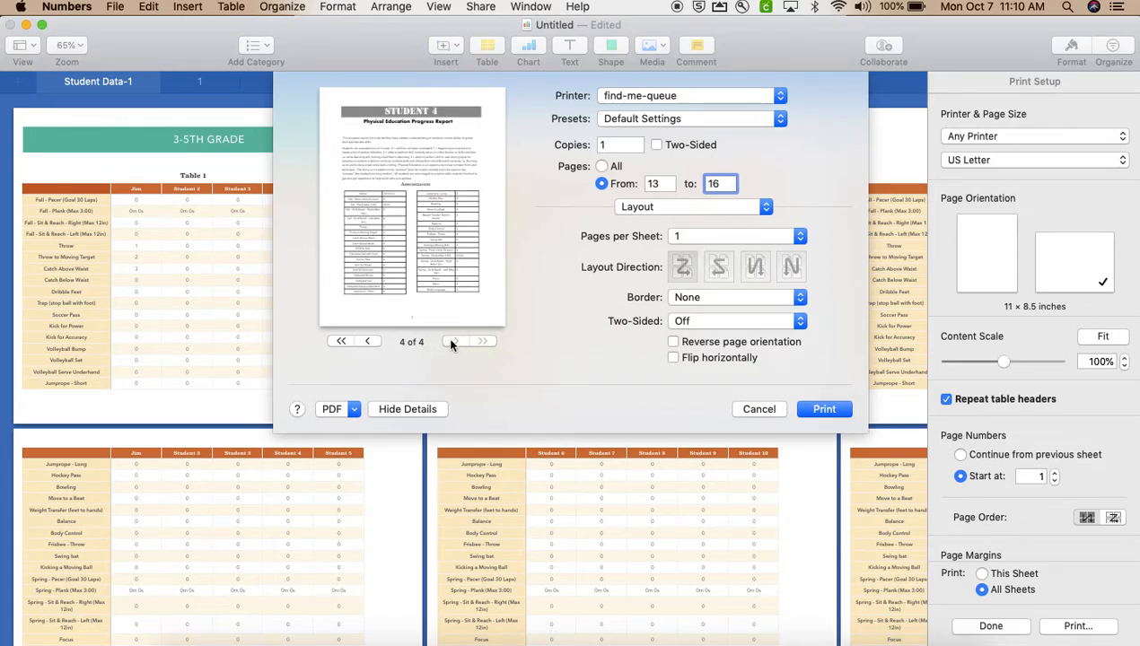
Cancel the print job and exit the print setup, returning to the start of the Student Data-1 sheet
click(757, 412)
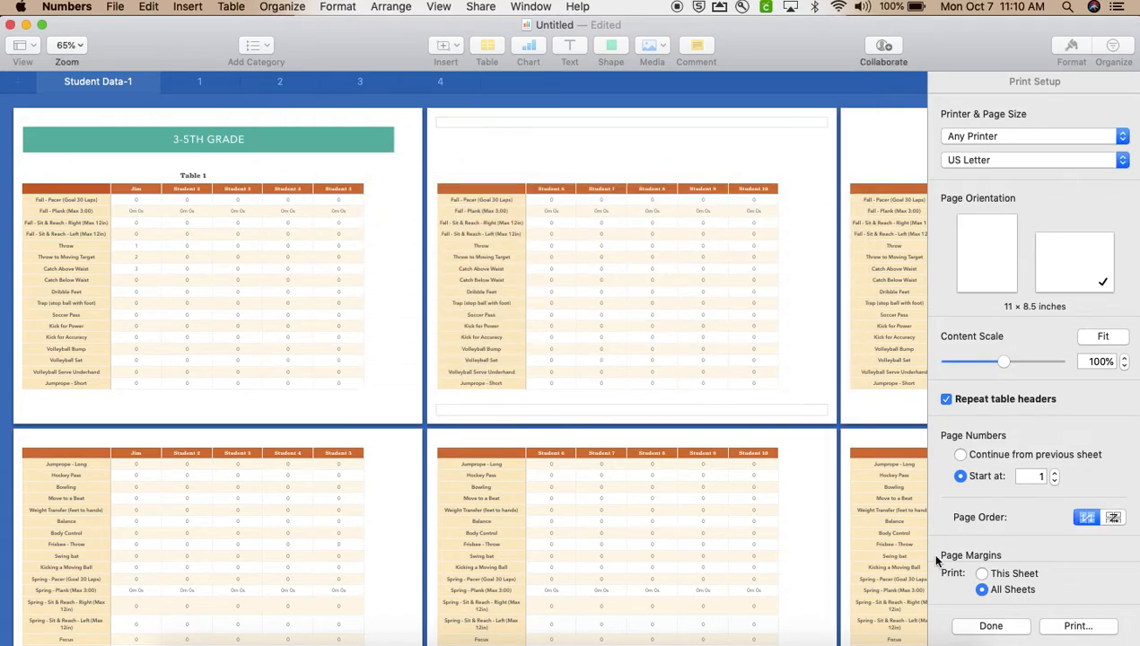
click(995, 628)
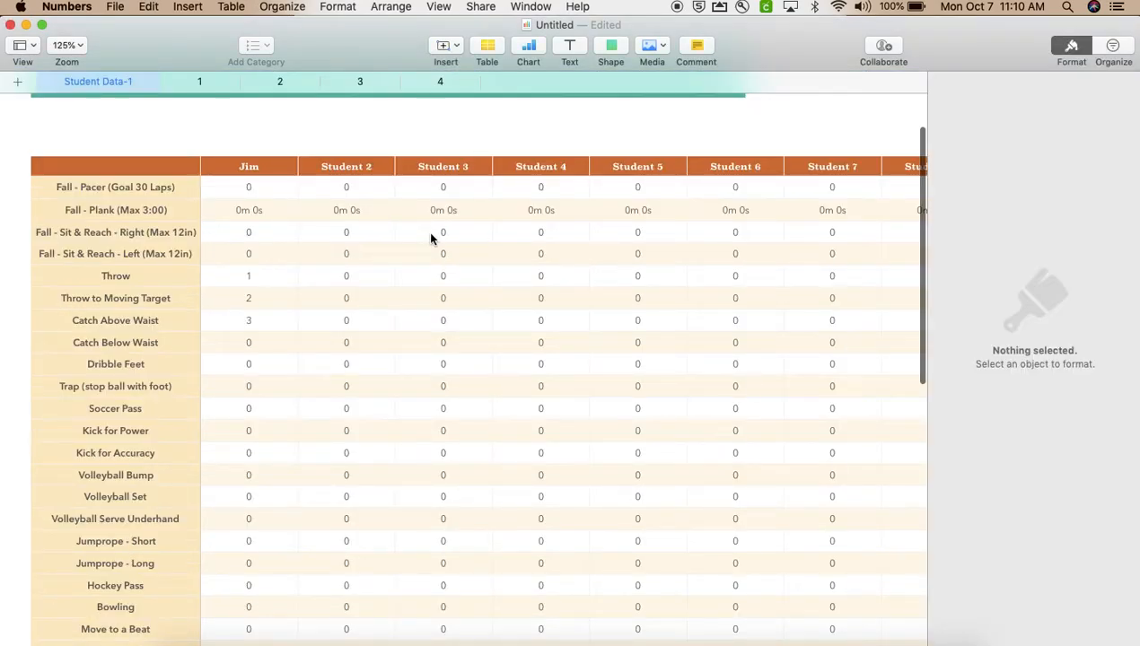
scroll(425, 364, up, 3)
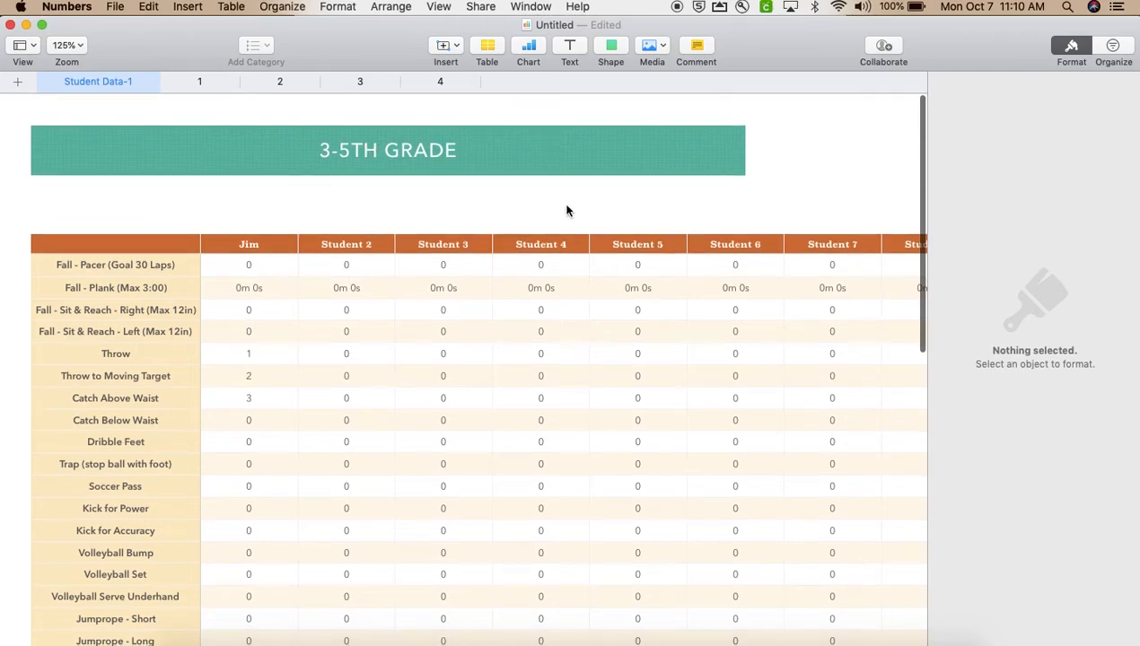